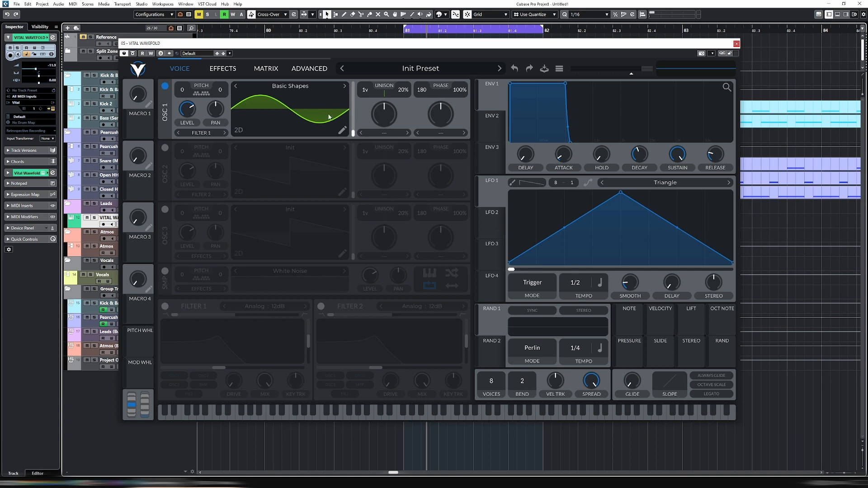
# Open oscillator 1's Basic Shapes wavetable for editing and delete every Wave Source keyframe except the first sine shape
pyautogui.click(344, 133)
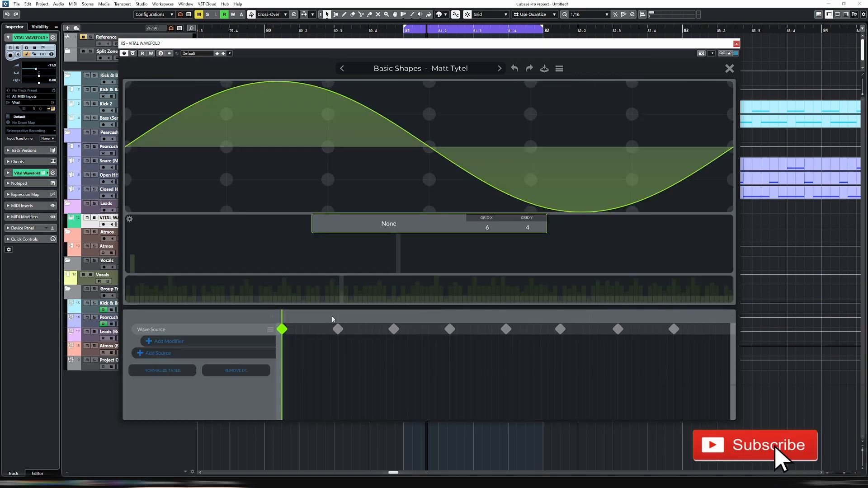
pyautogui.click(338, 330)
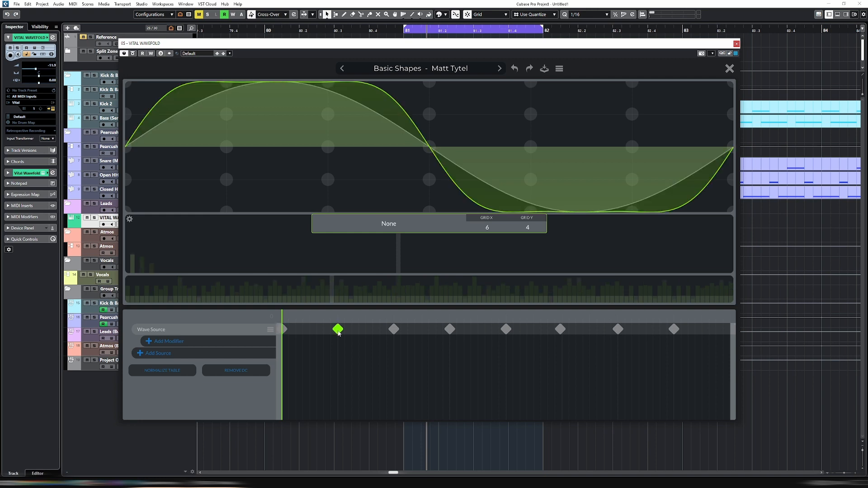
pyautogui.press('Delete')
pyautogui.click(394, 329)
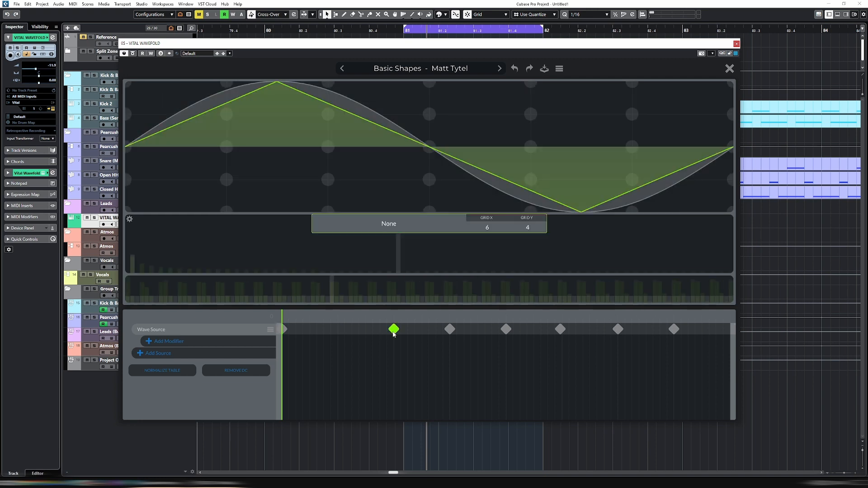
pyautogui.press('Delete')
pyautogui.click(450, 329)
pyautogui.press('Delete')
pyautogui.click(560, 330)
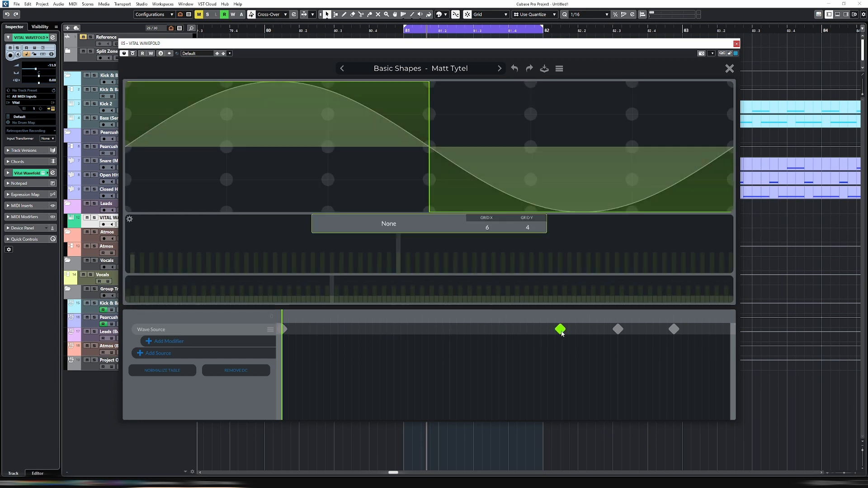
pyautogui.press('Delete')
pyautogui.click(618, 329)
pyautogui.press('Delete')
pyautogui.click(674, 329)
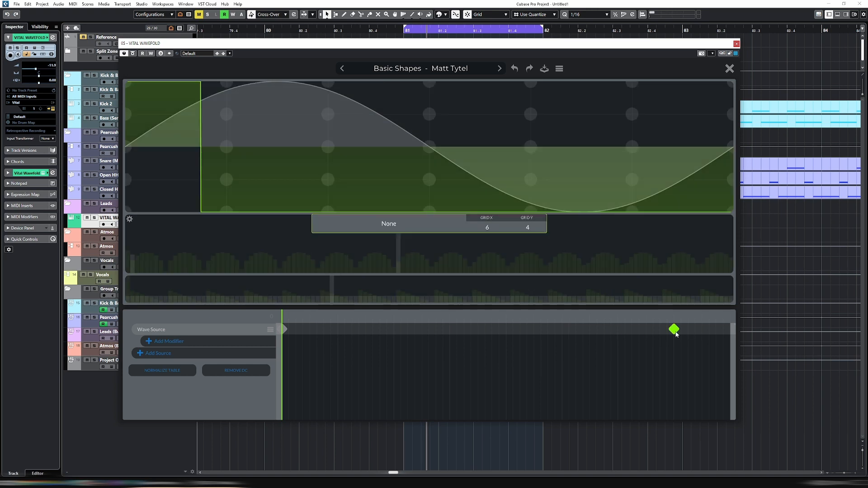
pyautogui.press('Delete')
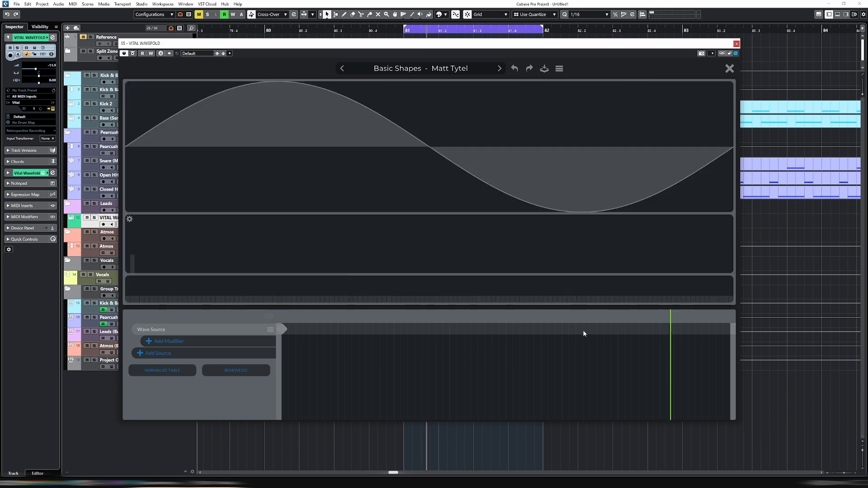
# Add a sine keyframe at the very end of the Wave Source row, matching the first keyframe
pyautogui.click(281, 330)
pyautogui.click(723, 329)
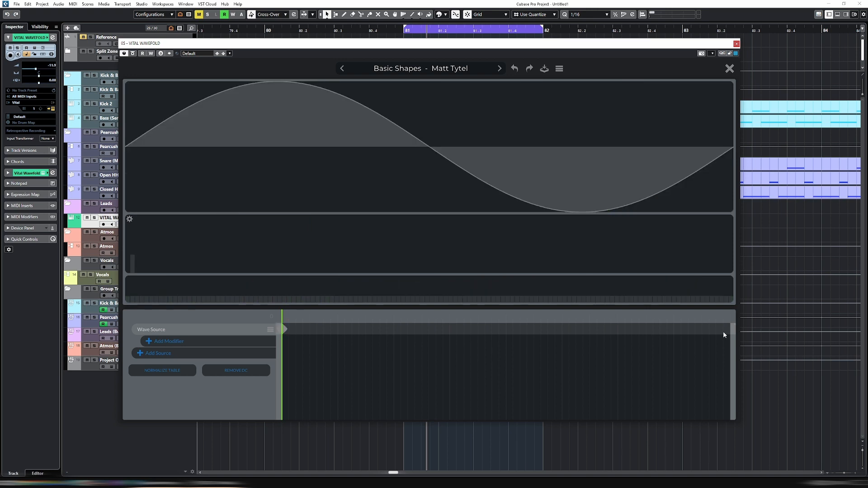
pyautogui.moveTo(726, 334); pyautogui.dragTo(734, 333)
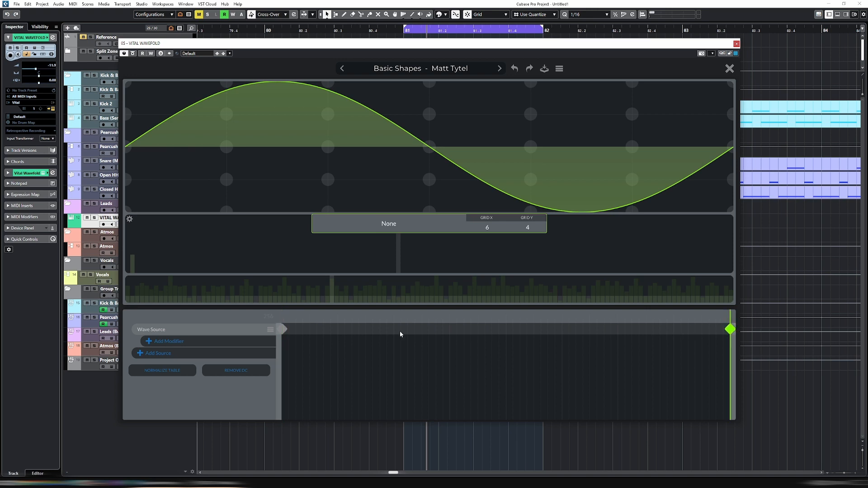
pyautogui.click(280, 330)
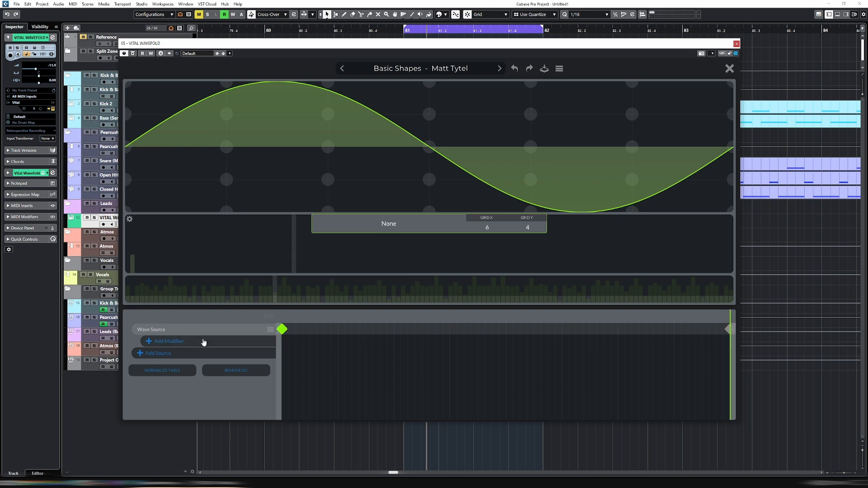
# Add a Wave Folder modifier with minimum Multiply at the first keyframe and a slightly higher Multiply at an end keyframe, and close the editor
pyautogui.click(149, 345)
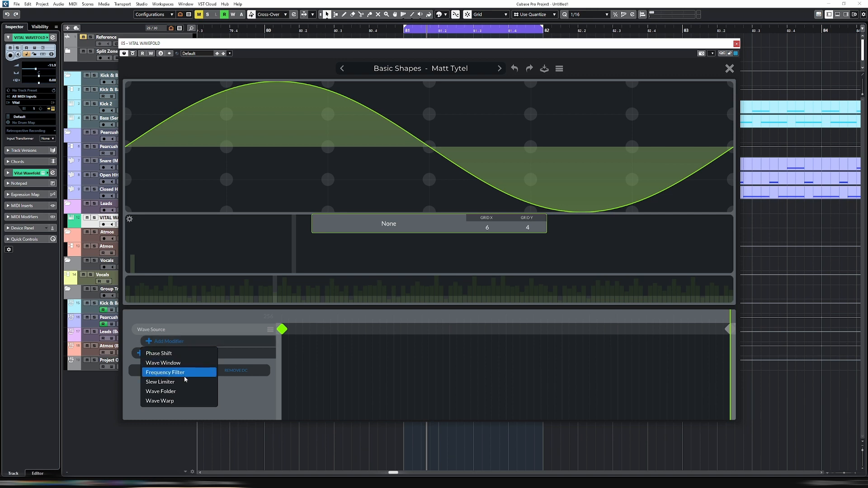
pyautogui.click(184, 391)
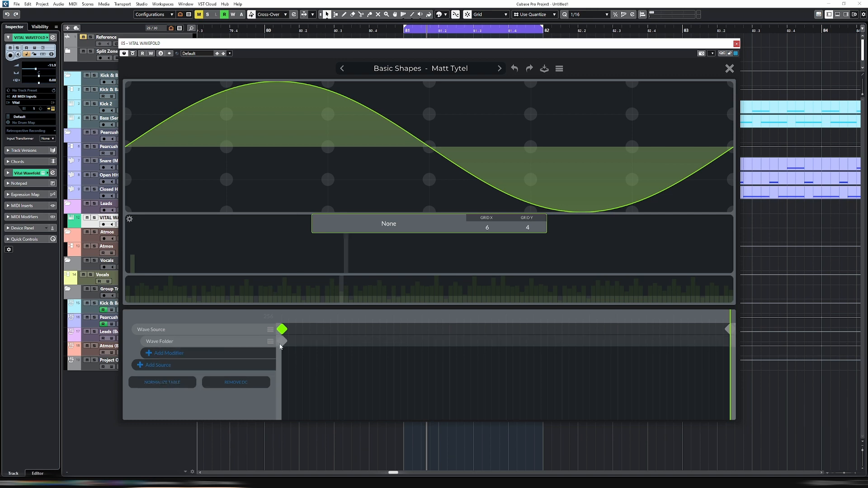
pyautogui.click(281, 343)
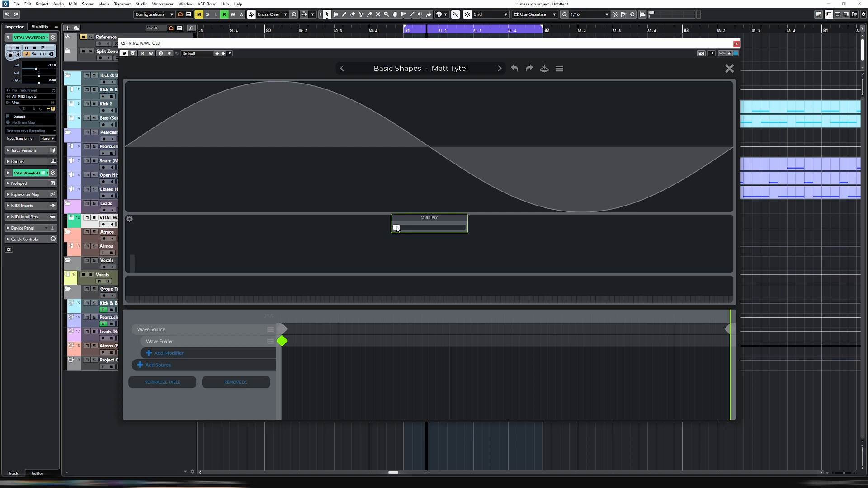
pyautogui.moveTo(396, 229); pyautogui.dragTo(344, 248)
pyautogui.click(728, 341)
pyautogui.moveTo(395, 228); pyautogui.dragTo(402, 232)
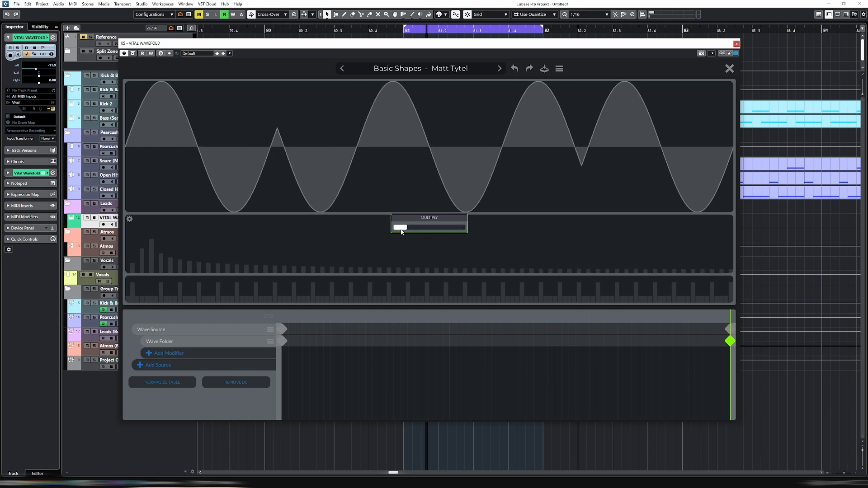
pyautogui.click(729, 69)
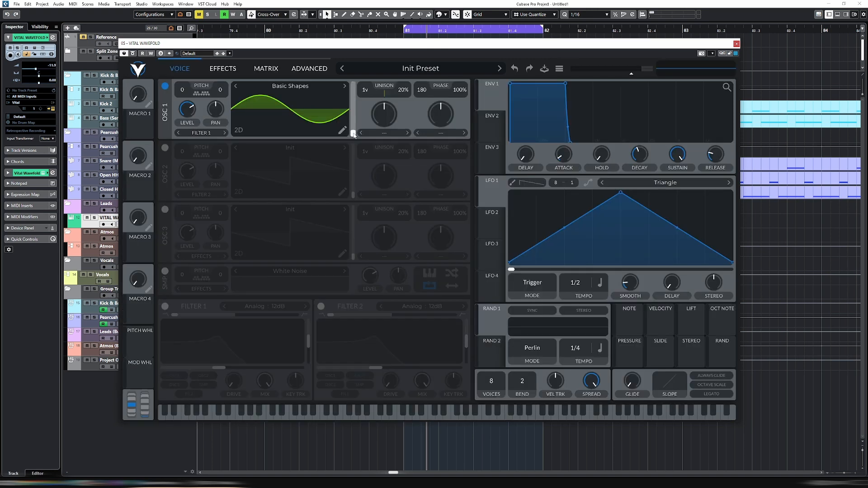
# Audition oscillator 1's folded wavetable by playing notes at its first and last frame positions
pyautogui.moveTo(353, 135)
pyautogui.mouseDown()
pyautogui.moveTo(355, 82)
pyautogui.moveTo(353, 145)
pyautogui.mouseUp()
pyautogui.moveTo(301, 416); pyautogui.dragTo(512, 426)
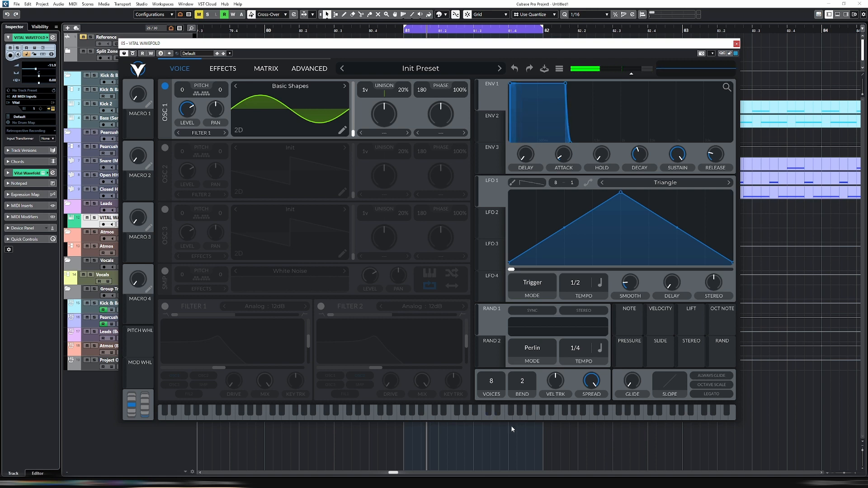
pyautogui.click(492, 417)
pyautogui.moveTo(354, 135); pyautogui.dragTo(354, 85)
pyautogui.click(522, 410)
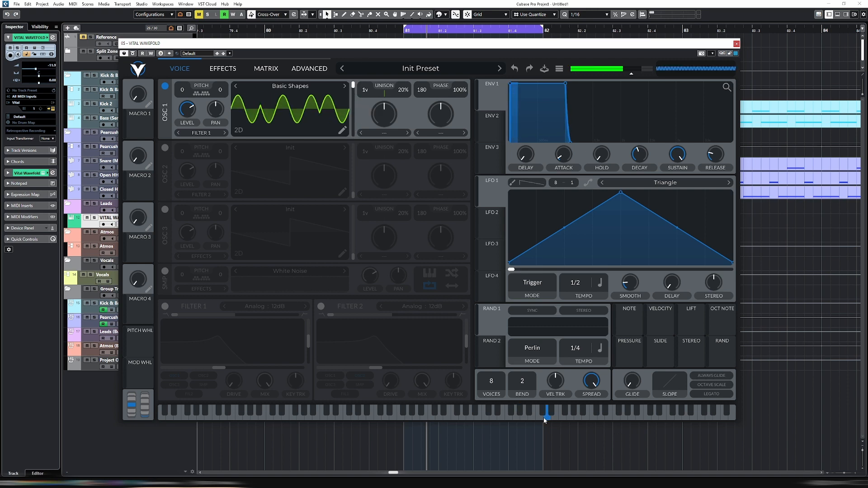
pyautogui.click(501, 416)
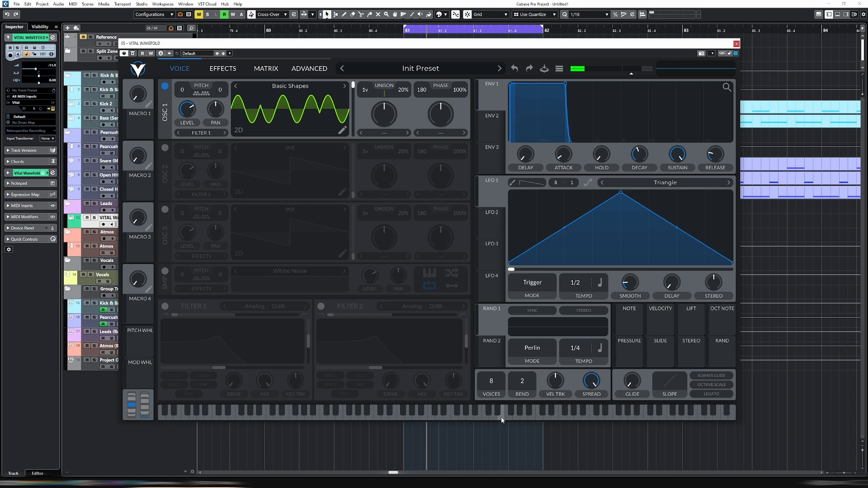
# Set oscillator 1's wavetable frame to about 83 and solo the VITAL WAVEFOLD track
pyautogui.moveTo(353, 86); pyautogui.dragTo(354, 128)
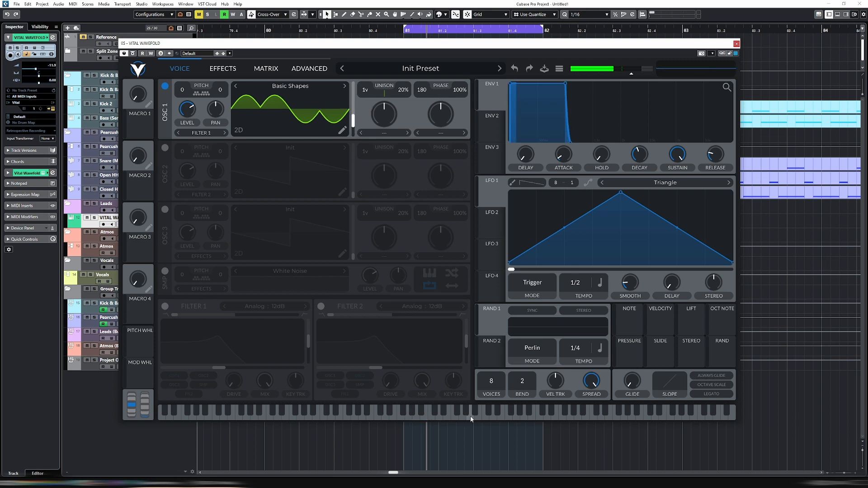
pyautogui.click(95, 219)
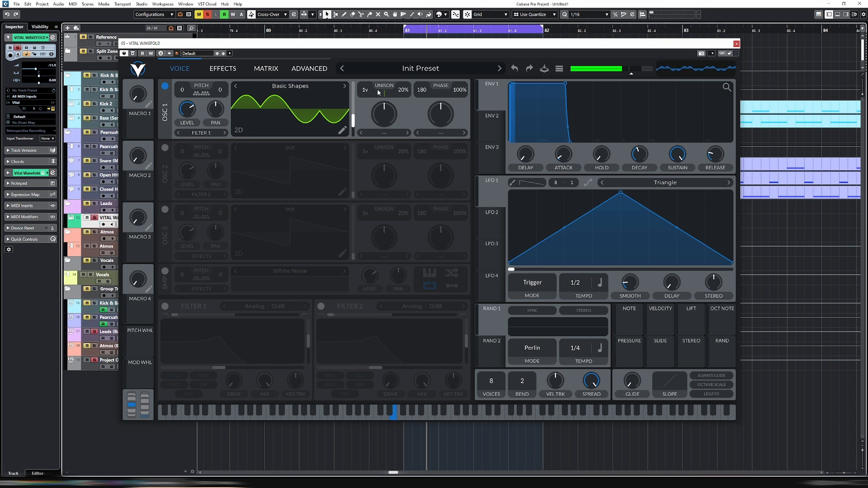
pyautogui.moveTo(353, 119); pyautogui.dragTo(353, 120)
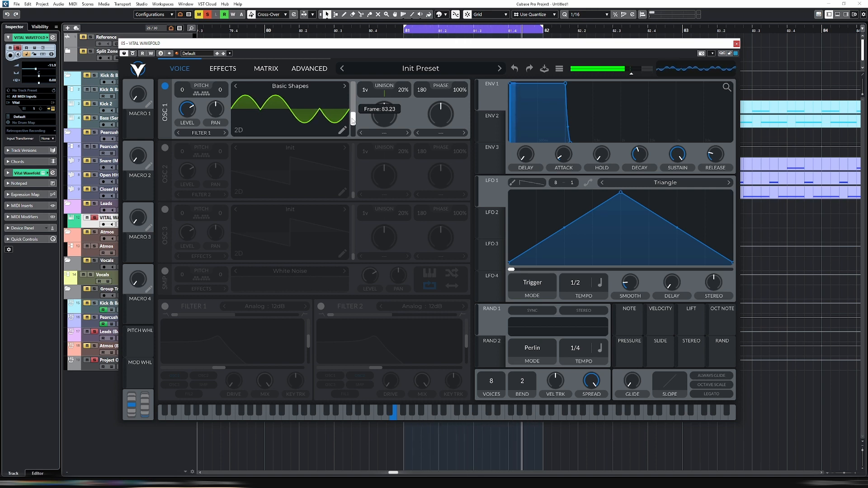
# Copy oscillator 1's custom wavetable and paste it into oscillator 2
pyautogui.rightClick(276, 116)
pyautogui.click(302, 136)
pyautogui.rightClick(278, 188)
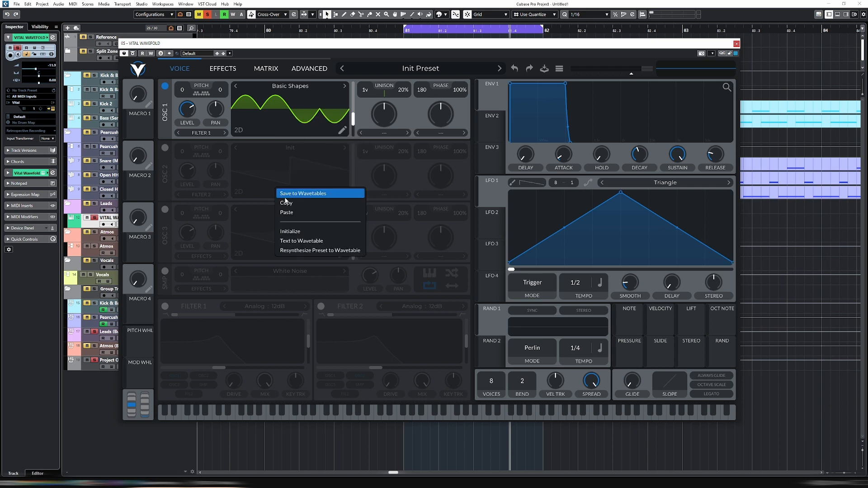
pyautogui.click(299, 213)
# Enable oscillator 2, keep its wavetable at the first frame and turn its level down to zero
pyautogui.click(165, 147)
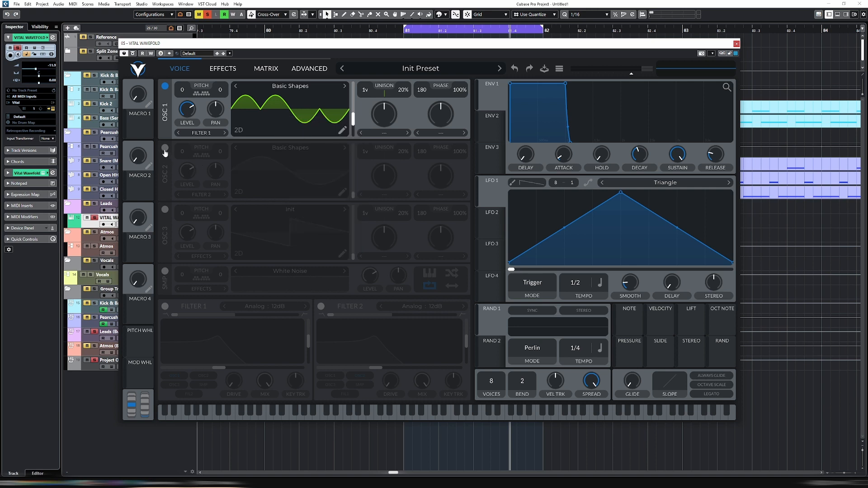
pyautogui.moveTo(353, 198); pyautogui.dragTo(355, 218)
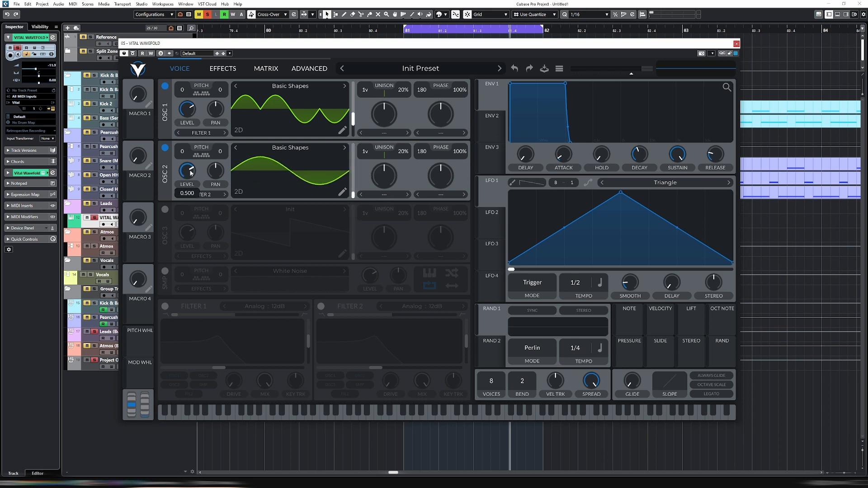
pyautogui.moveTo(190, 171); pyautogui.dragTo(190, 215)
# Set oscillator 1's distortion mode to FM <- Osc 2 and reduce phase randomization to 0% on both oscillators
pyautogui.click(434, 133)
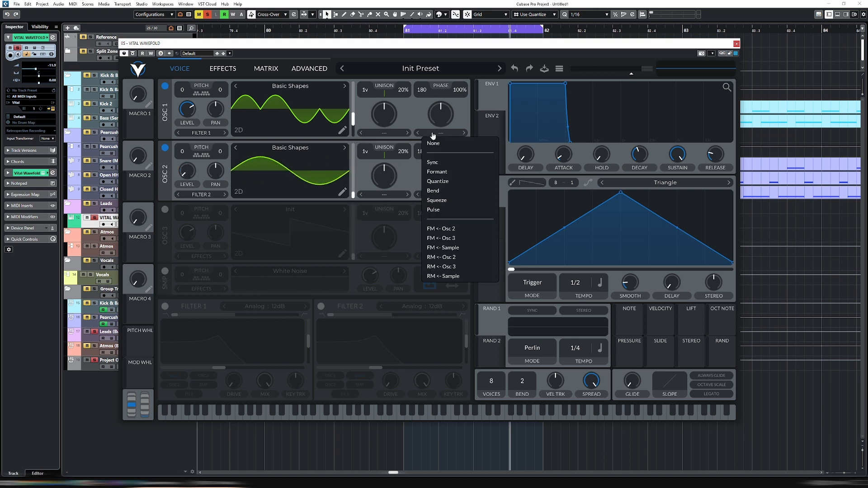
pyautogui.click(461, 229)
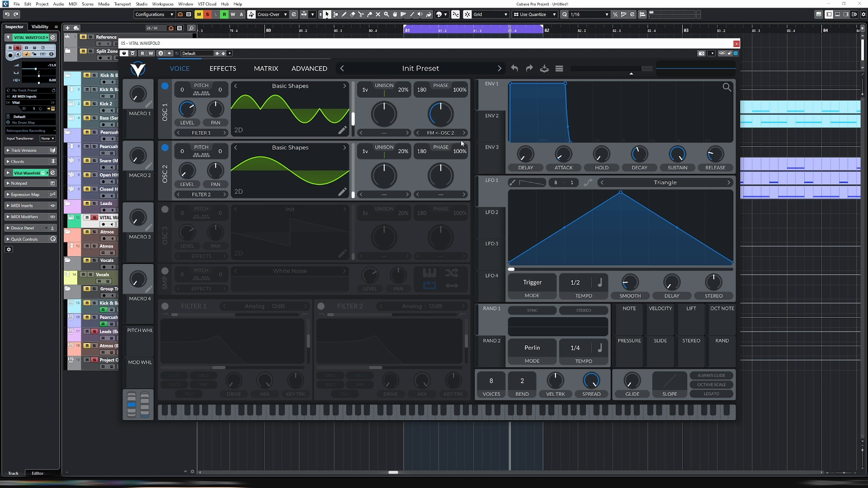
pyautogui.moveTo(463, 92); pyautogui.dragTo(463, 317)
# During playback, raise oscillator 2's wavetable frame and adjust oscillator 1's FM amount
pyautogui.press('space')
pyautogui.moveTo(449, 111)
pyautogui.mouseDown()
pyautogui.moveTo(448, 67)
pyautogui.moveTo(444, 124)
pyautogui.mouseUp()
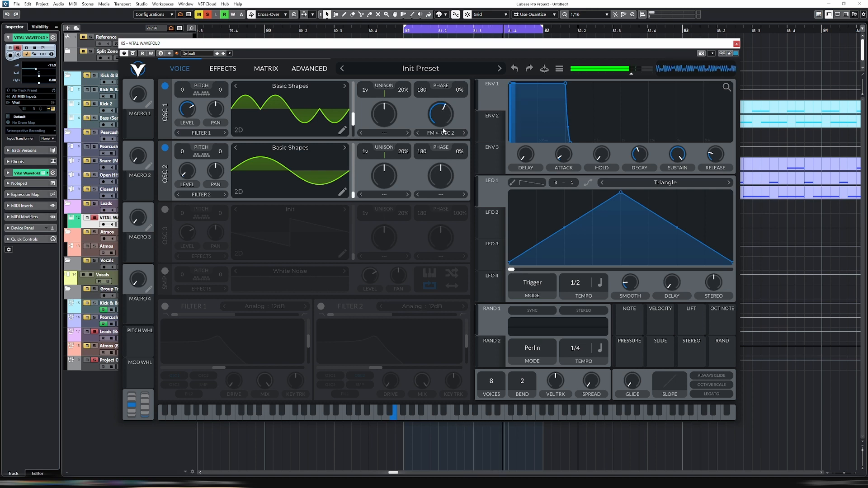
pyautogui.moveTo(353, 195); pyautogui.dragTo(353, 172)
pyautogui.moveTo(441, 114)
pyautogui.mouseDown()
pyautogui.moveTo(441, 93)
pyautogui.moveTo(447, 138)
pyautogui.moveTo(448, 111)
pyautogui.mouseUp()
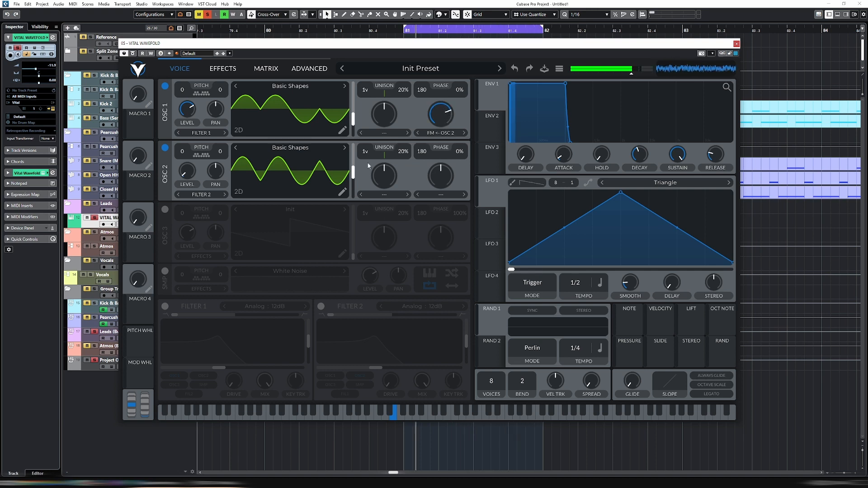
# Transpose oscillator 2 to -24 semitones and raise oscillator 1's FM amount during playback
pyautogui.moveTo(185, 152); pyautogui.dragTo(184, 165)
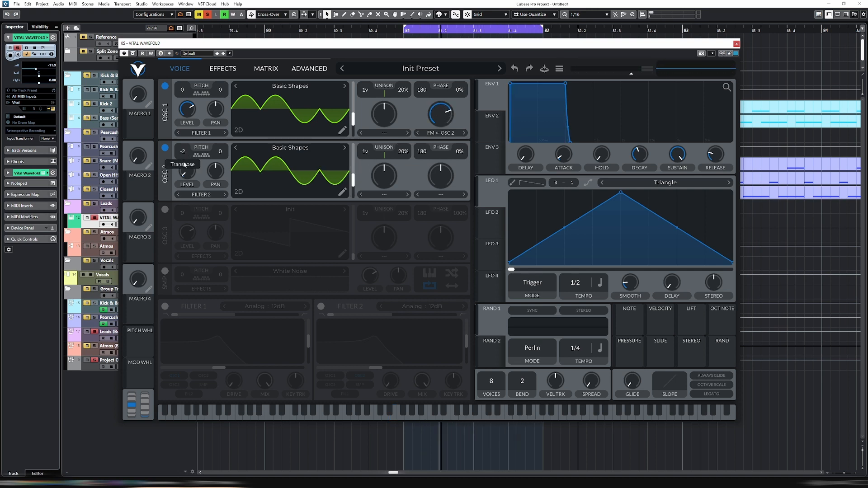
pyautogui.moveTo(185, 203); pyautogui.dragTo(188, 222)
pyautogui.press('space')
pyautogui.press('space')
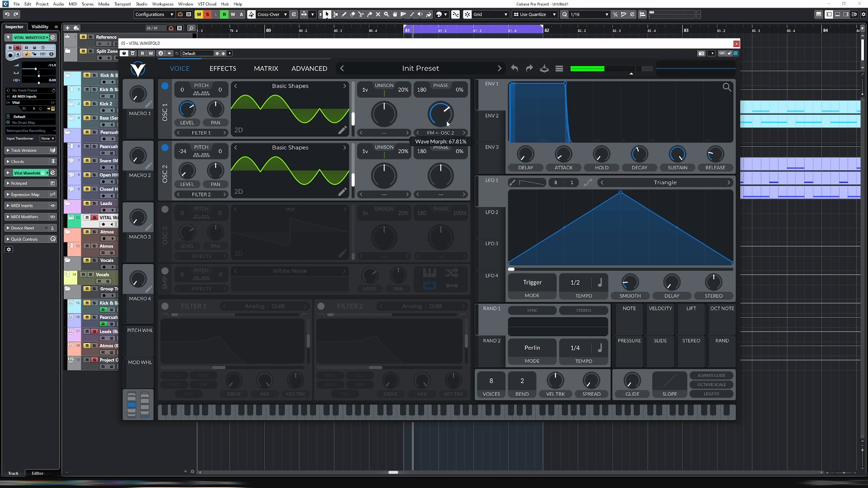
pyautogui.press('space')
pyautogui.moveTo(443, 114); pyautogui.dragTo(445, 110)
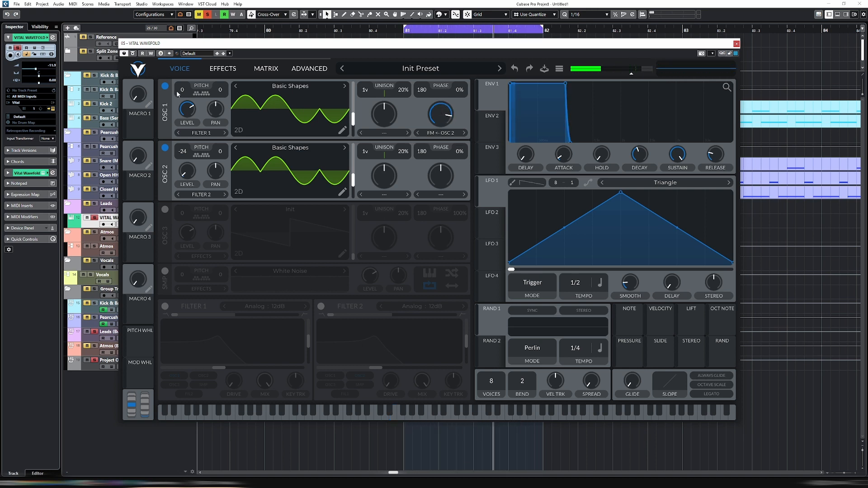
# Transpose oscillator 1 to 12 semitones and fine-tune its FM amount
pyautogui.scroll(3, 186, 83)
pyautogui.moveTo(186, 82); pyautogui.dragTo(186, 58)
pyautogui.moveTo(441, 116)
pyautogui.mouseDown()
pyautogui.moveTo(441, 141)
pyautogui.moveTo(441, 117)
pyautogui.mouseUp()
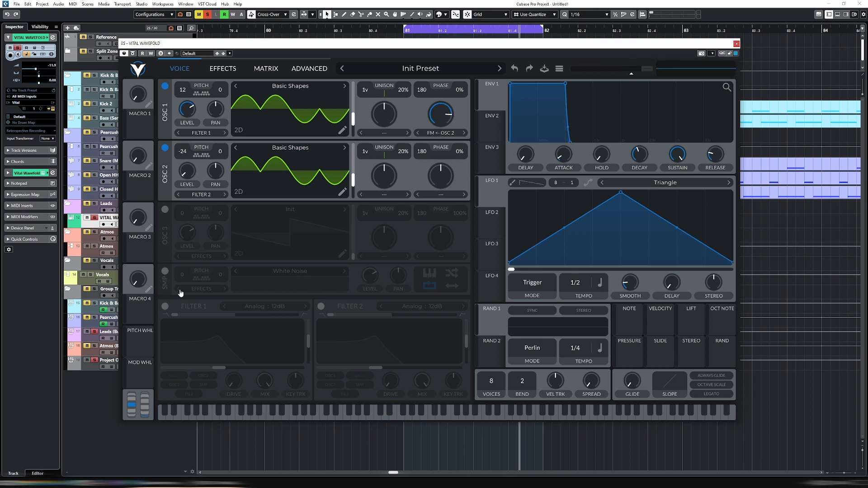
# Enable Filter 1, blend it to a band-pass shape, set it to Analog : 24dB and raise its cutoff
pyautogui.click(165, 308)
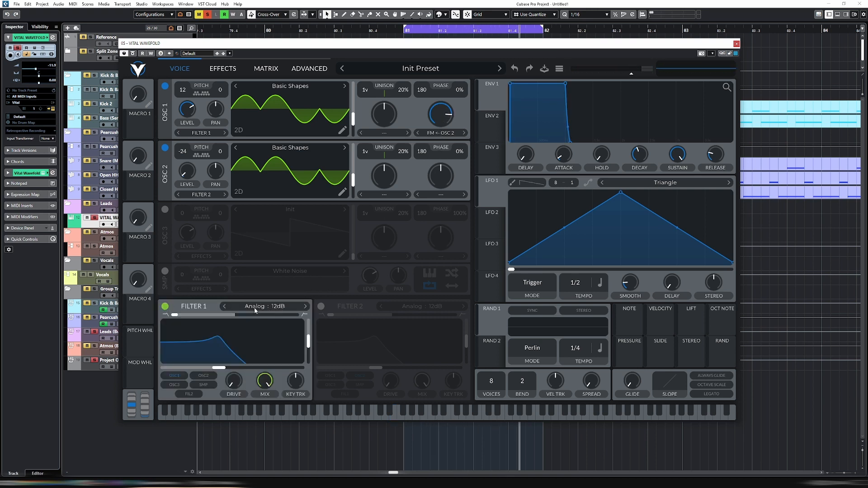
pyautogui.moveTo(174, 315); pyautogui.dragTo(244, 319)
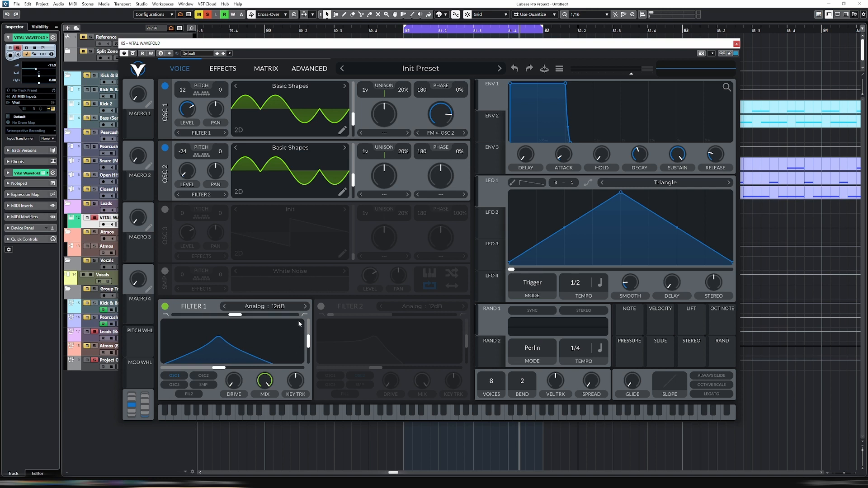
pyautogui.click(305, 306)
pyautogui.moveTo(220, 370); pyautogui.dragTo(239, 363)
# Add some drive to Filter 1 and raise its resonance slightly during playback
pyautogui.moveTo(236, 375)
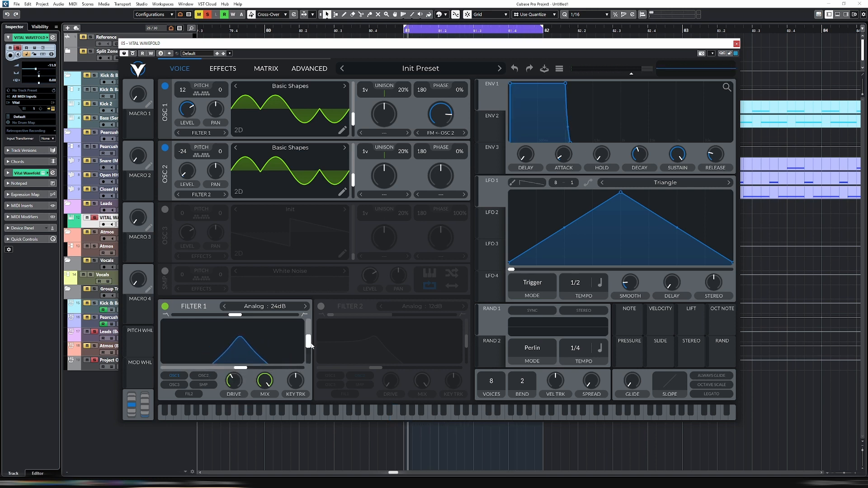
pyautogui.press('space')
pyautogui.moveTo(309, 344)
pyautogui.mouseDown()
pyautogui.moveTo(311, 351)
pyautogui.moveTo(311, 329)
pyautogui.moveTo(310, 339)
pyautogui.mouseUp()
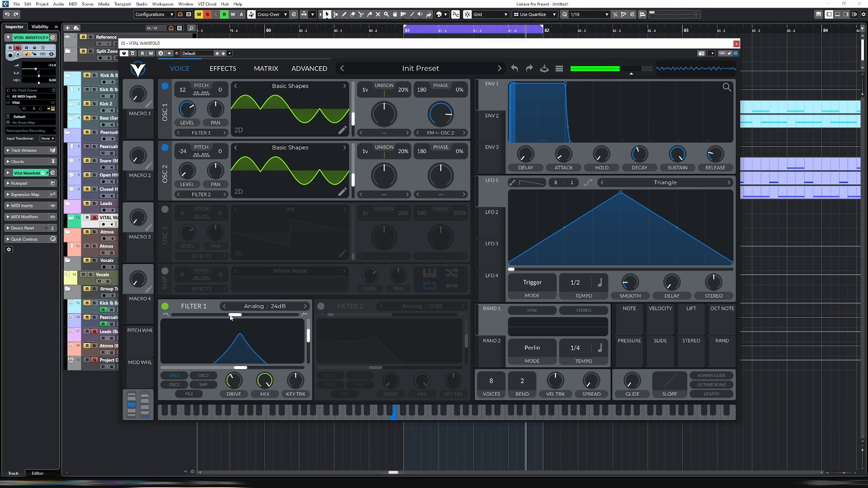
# Modulate Filter 1's cutoff with Velocity and set its base cutoff to about 411 Hz during playback
pyautogui.moveTo(240, 367); pyautogui.dragTo(261, 372)
pyautogui.press('space')
pyautogui.press('space')
pyautogui.press('space')
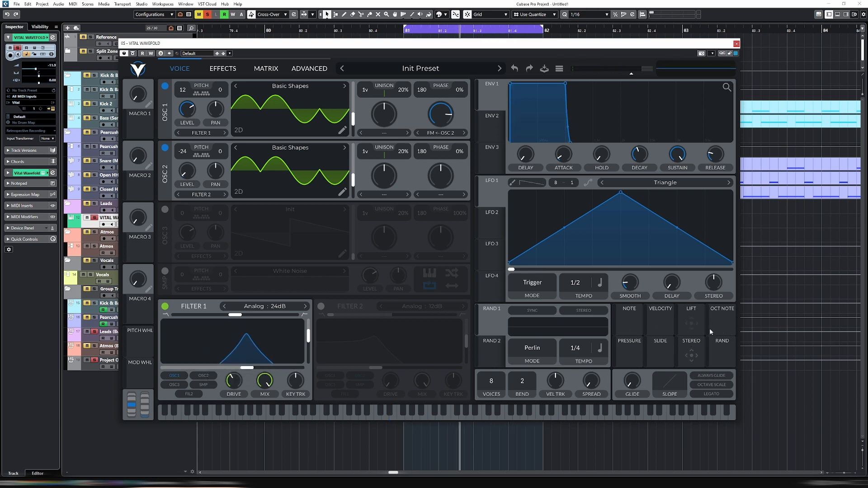
pyautogui.moveTo(661, 324); pyautogui.dragTo(245, 369)
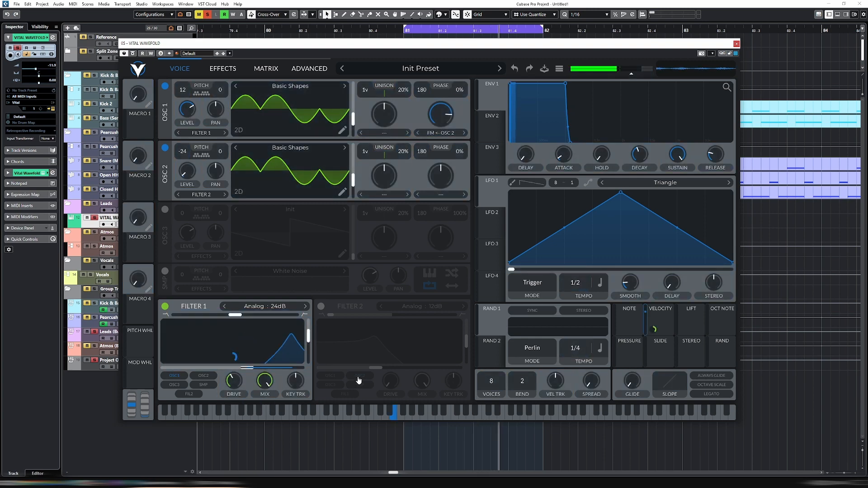
pyautogui.moveTo(245, 369); pyautogui.dragTo(226, 369)
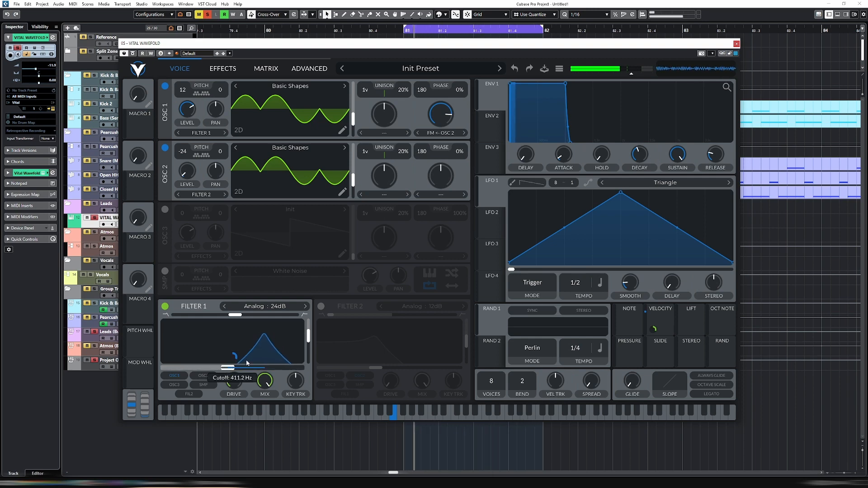
# Vary the velocities of the E2 notes in the VITAL WAVEFOLD clip and return to the synth's window
pyautogui.click(737, 43)
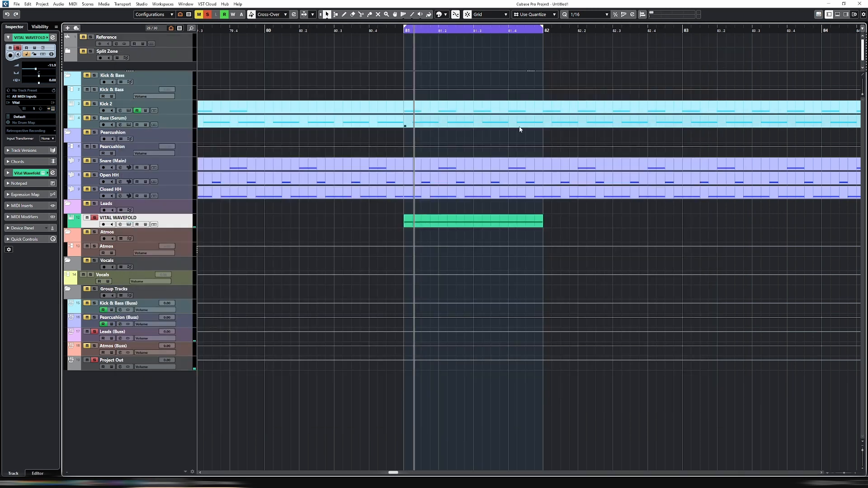
pyautogui.doubleClick(415, 222)
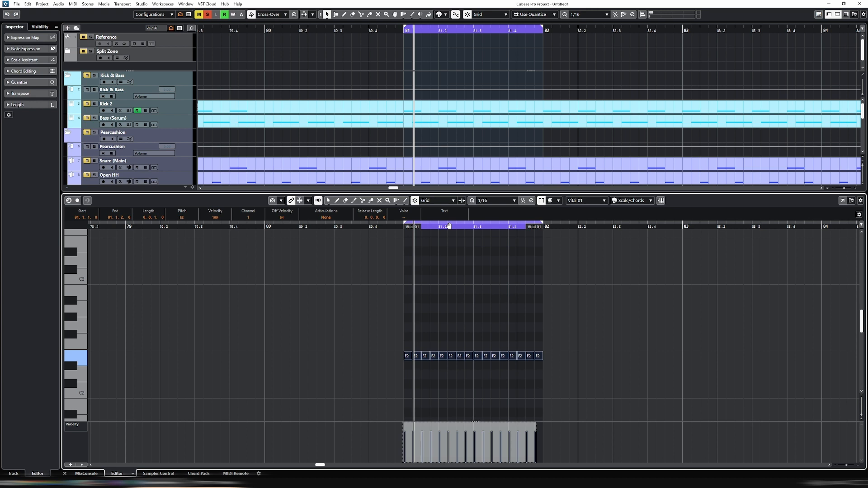
pyautogui.hotkey('ctrl', 'e')
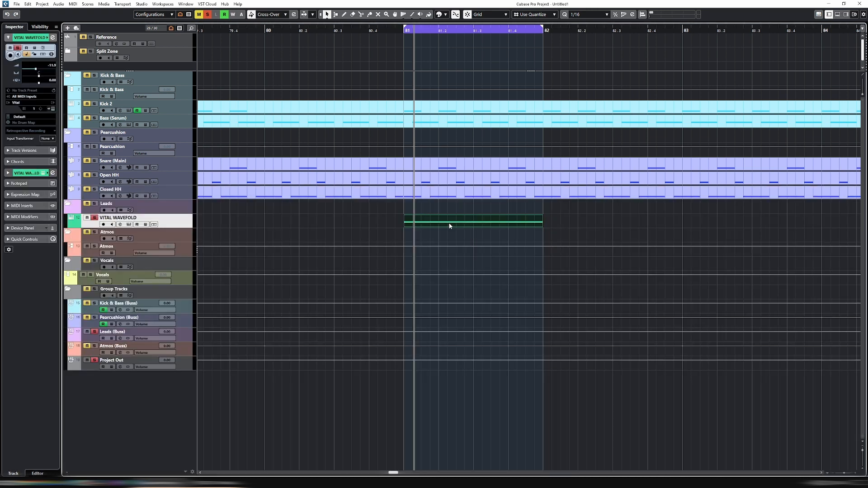
pyautogui.press('e')
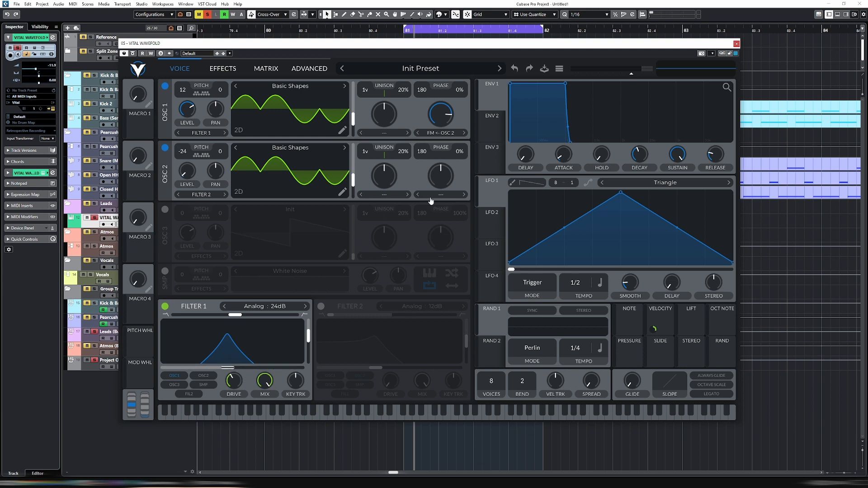
# Fine-tune Filter 1's cutoff during playback and modulate its blend with Velocity
pyautogui.press('space')
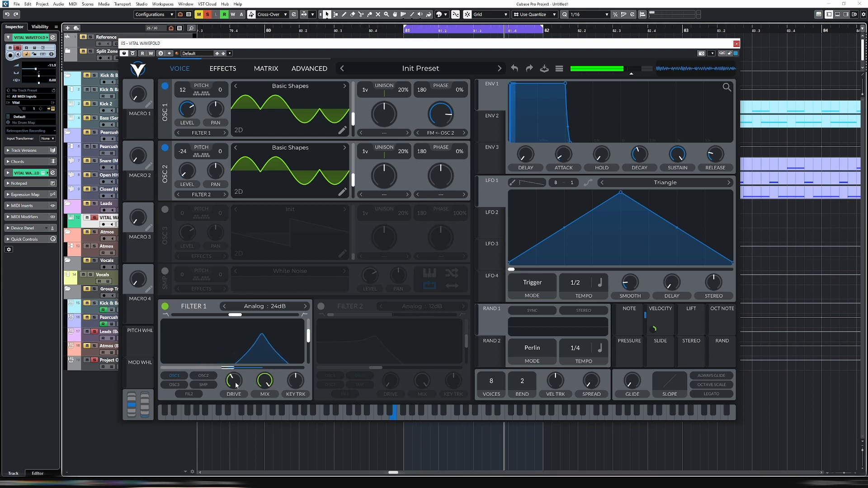
pyautogui.moveTo(230, 369)
pyautogui.mouseDown()
pyautogui.moveTo(214, 371)
pyautogui.moveTo(229, 371)
pyautogui.mouseUp()
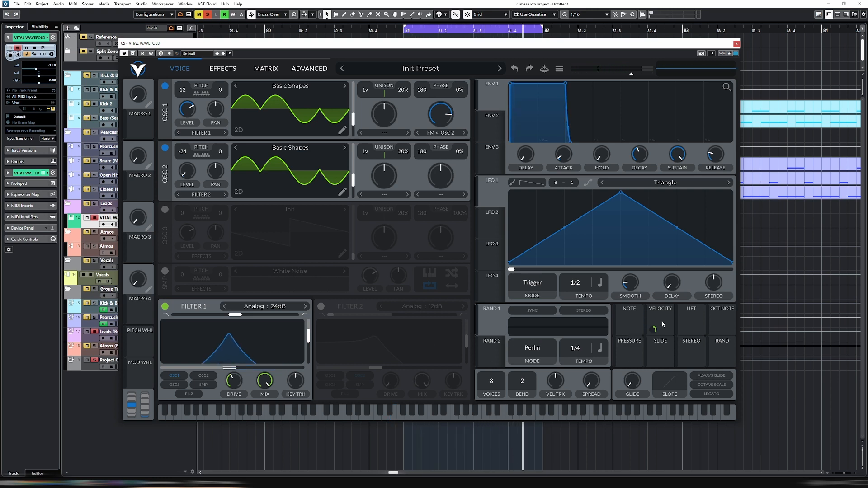
pyautogui.moveTo(664, 327); pyautogui.dragTo(286, 390)
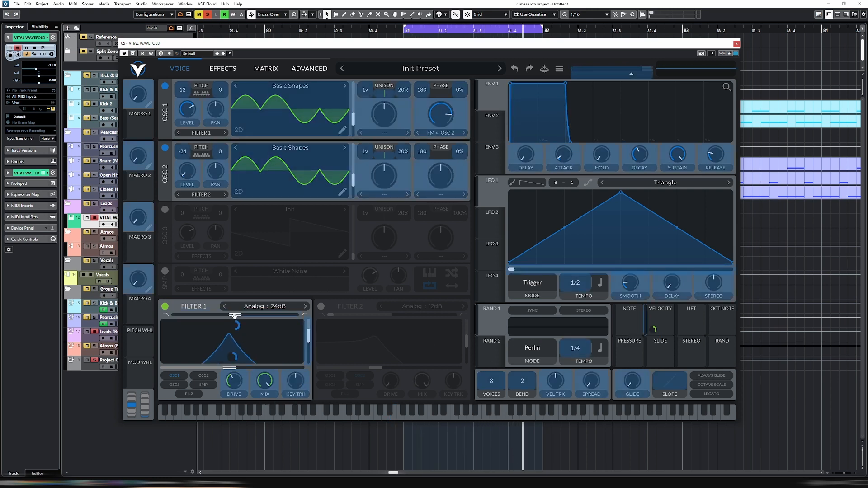
pyautogui.moveTo(234, 316); pyautogui.dragTo(234, 333)
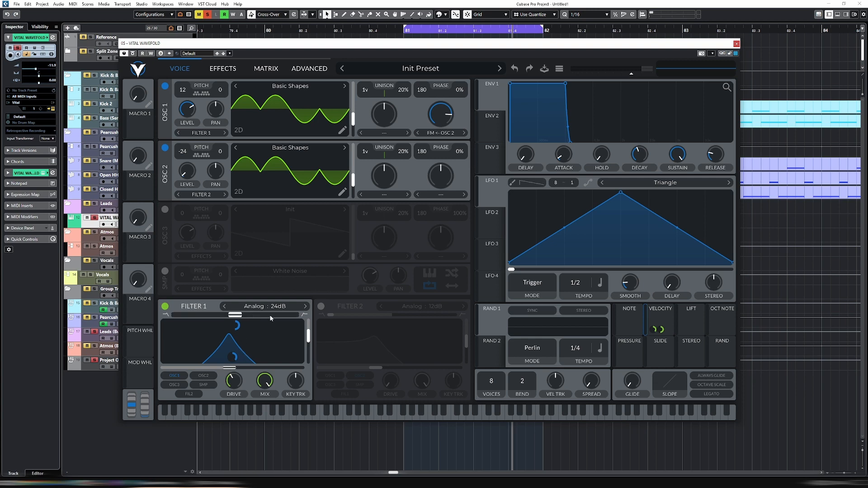
# Modulate oscillator 1's FM amount with Velocity and readjust the base FM amount during playback
pyautogui.moveTo(640, 321); pyautogui.dragTo(439, 121)
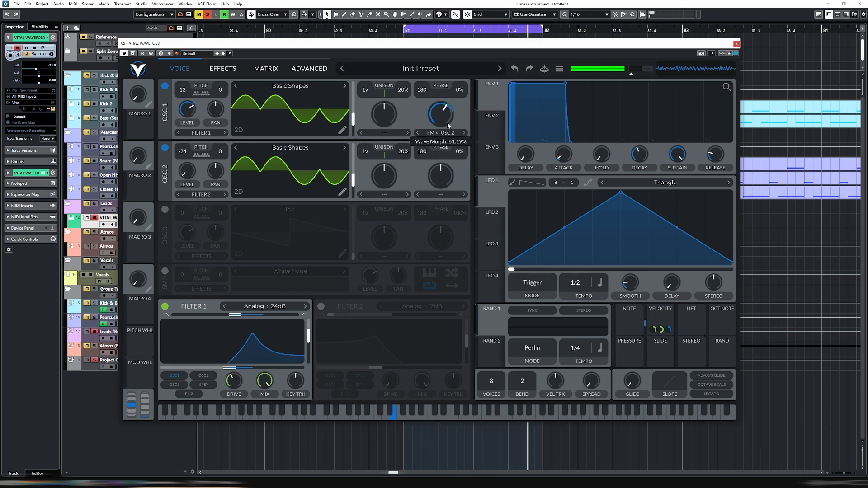
pyautogui.moveTo(447, 123); pyautogui.dragTo(443, 108)
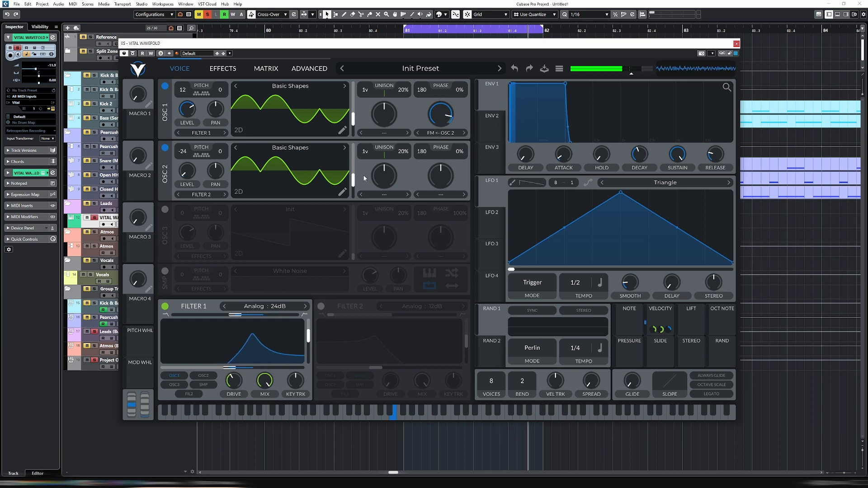
# Lower oscillator 2's wave frame and raise oscillator 1's wave frame slightly while listening
pyautogui.moveTo(354, 184)
pyautogui.mouseDown()
pyautogui.moveTo(357, 166)
pyautogui.moveTo(355, 191)
pyautogui.mouseUp()
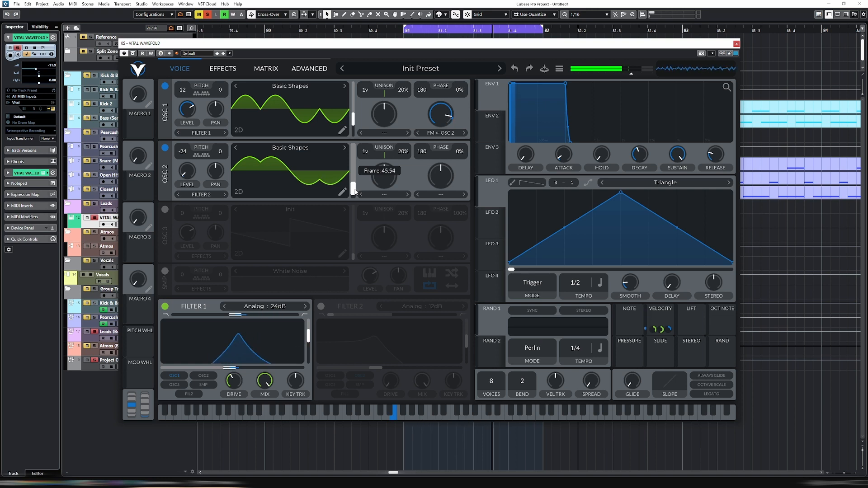
pyautogui.moveTo(353, 118)
pyautogui.mouseDown()
pyautogui.moveTo(354, 109)
pyautogui.moveTo(351, 126)
pyautogui.moveTo(354, 112)
pyautogui.mouseUp()
pyautogui.moveTo(356, 174); pyautogui.dragTo(355, 188)
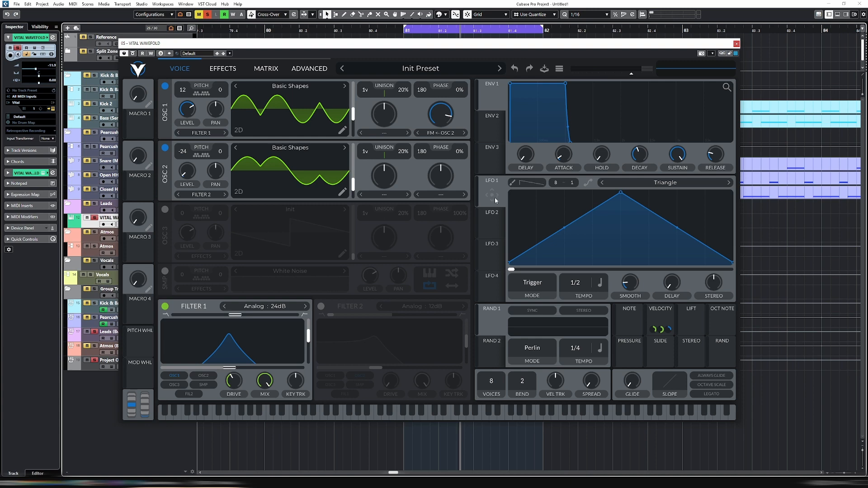
# Assign LFO 1 to oscillator 1's wave frame in Sync mode at a 2/1 tempo with smoothing turned fully down
pyautogui.moveTo(492, 202); pyautogui.dragTo(354, 122)
pyautogui.click(540, 284)
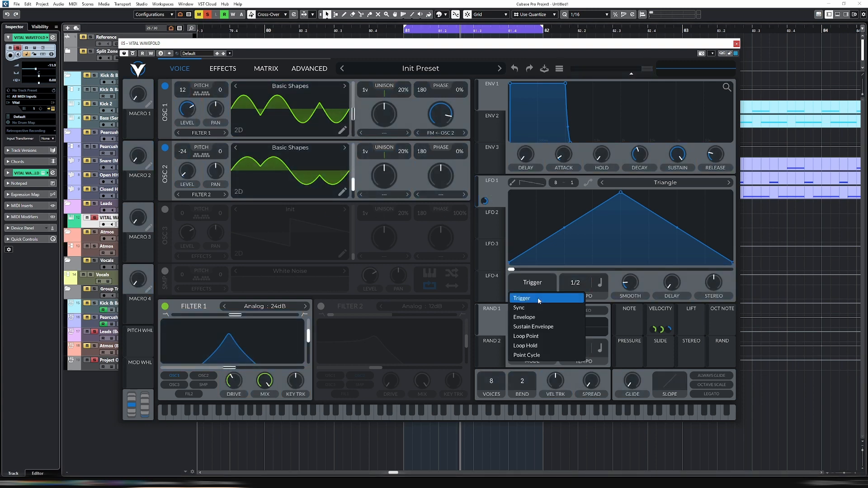
pyautogui.click(565, 306)
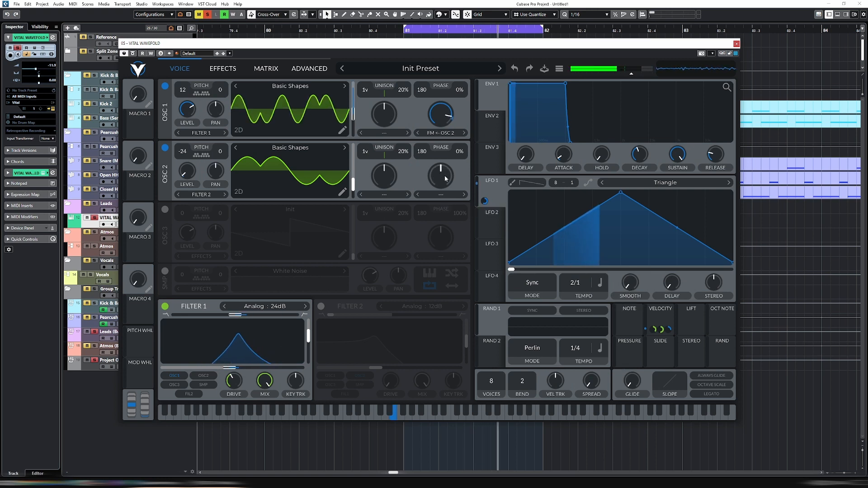
# Duplicate the VITAL WAVEFOLD clip into bar 82, loop both bars and reopen the track's synth
pyautogui.click(737, 44)
pyautogui.hotkey('ctrl', 'd')
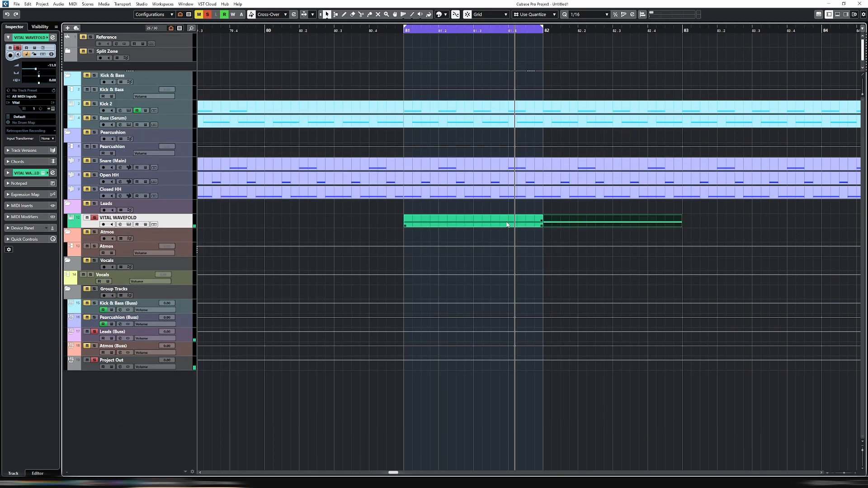
pyautogui.moveTo(338, 218); pyautogui.dragTo(641, 229)
pyautogui.press('p')
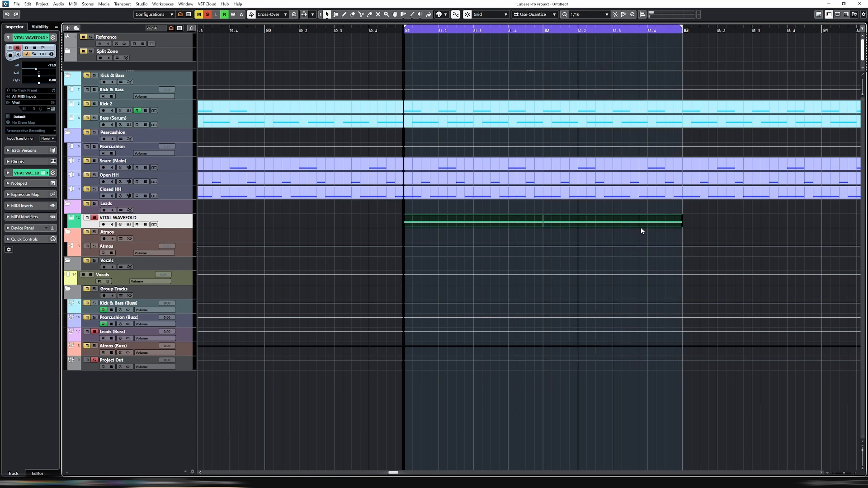
pyautogui.press('space')
pyautogui.press('e')
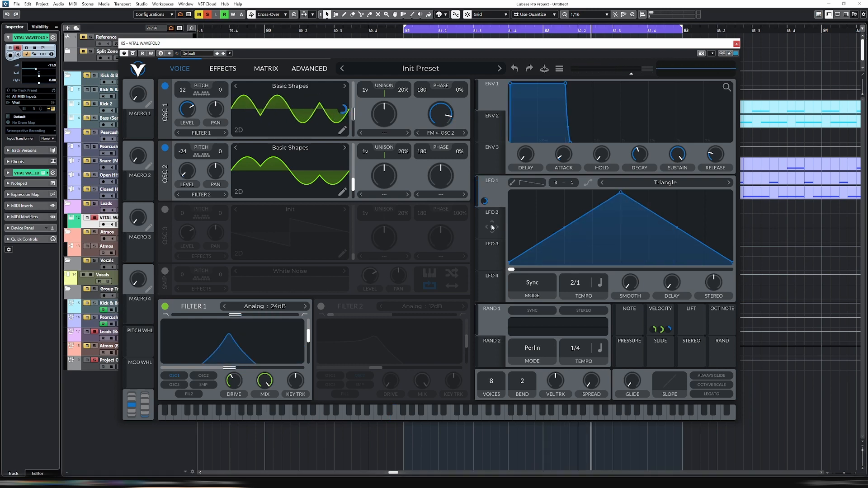
# Assign LFO 2 to oscillator 2's wave frame in Sync mode at a 4/1 tempo with smoothing turned fully down
pyautogui.moveTo(493, 230); pyautogui.dragTo(412, 242)
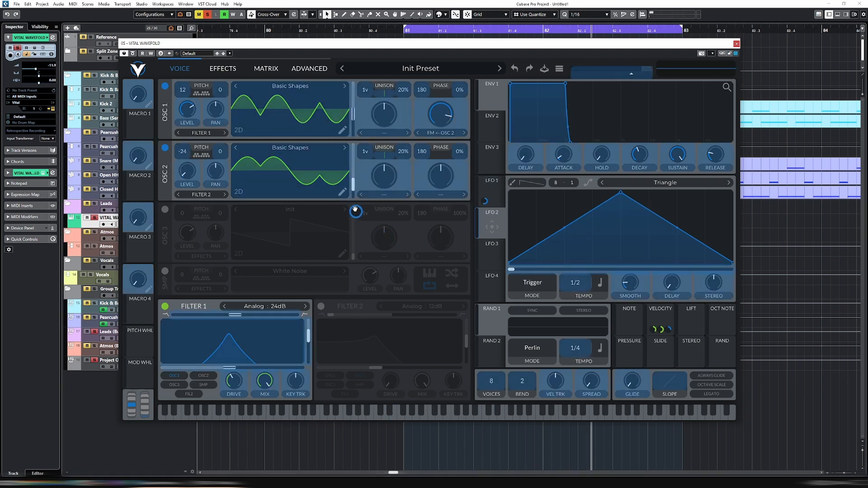
pyautogui.moveTo(355, 211); pyautogui.dragTo(352, 185)
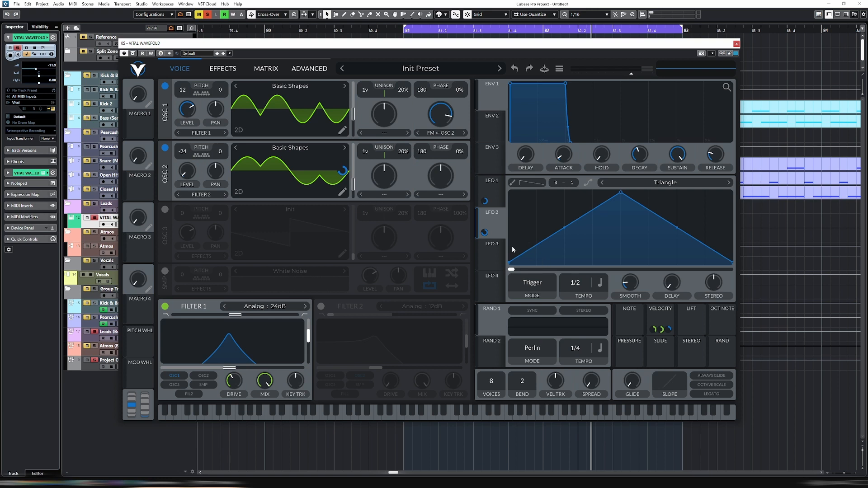
pyautogui.click(532, 282)
pyautogui.click(541, 312)
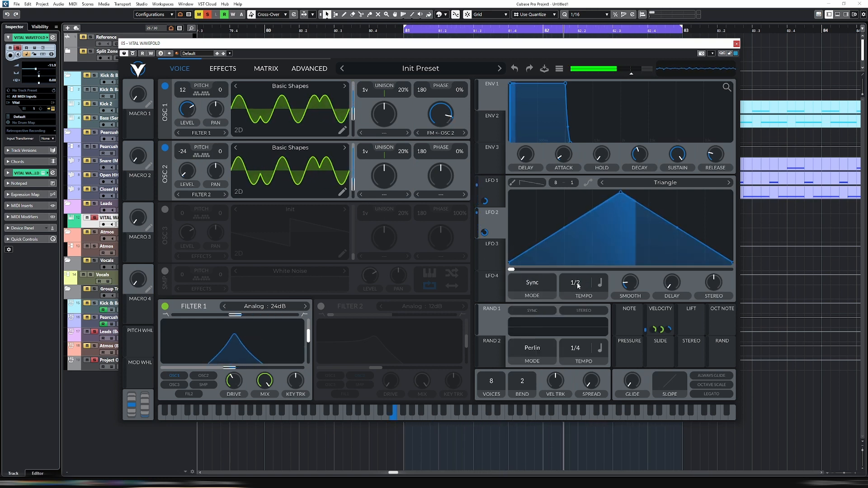
pyautogui.moveTo(580, 286); pyautogui.dragTo(577, 302)
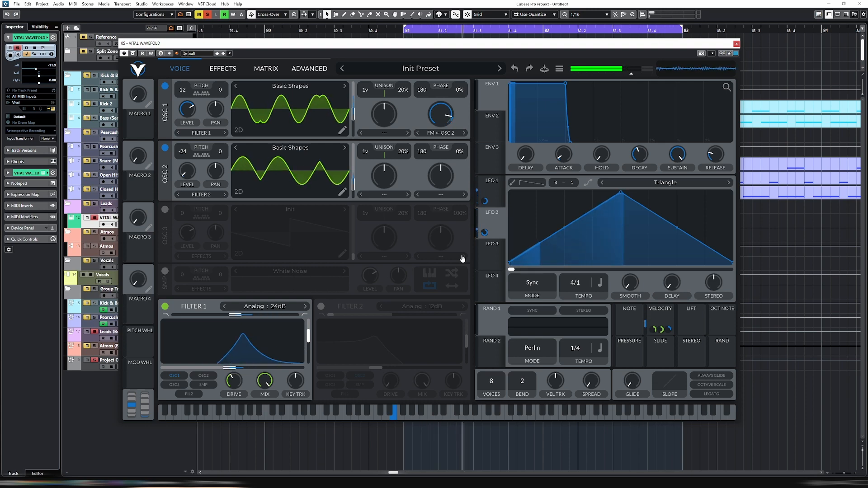
# Duplicate the two VITAL WAVEFOLD clips to fill bars 81 to 84 and play the four bars as a loop
pyautogui.click(736, 44)
pyautogui.press('space')
pyautogui.press('g')
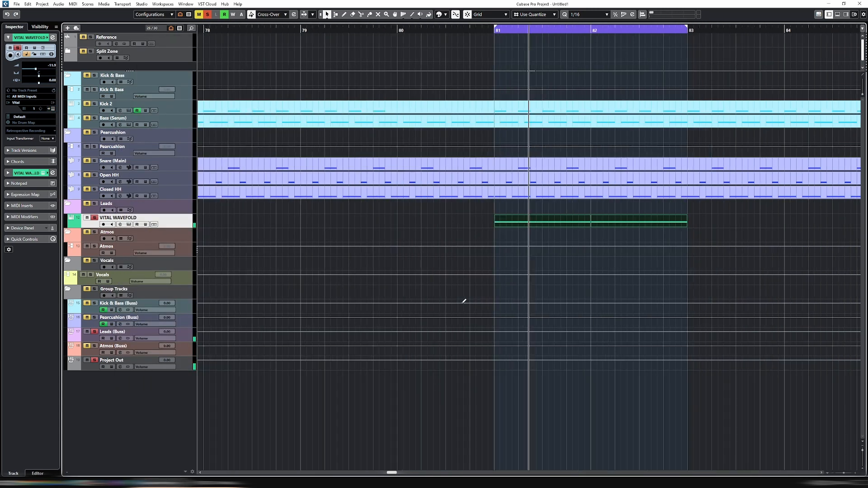
pyautogui.moveTo(455, 220); pyautogui.dragTo(771, 225)
pyautogui.hotkey('ctrl', 'd')
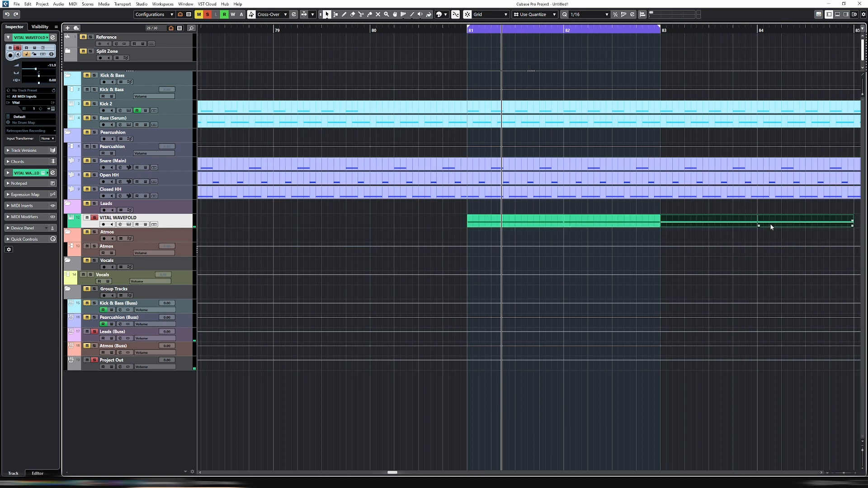
pyautogui.hotkey('ctrl', 'a')
pyautogui.press('space')
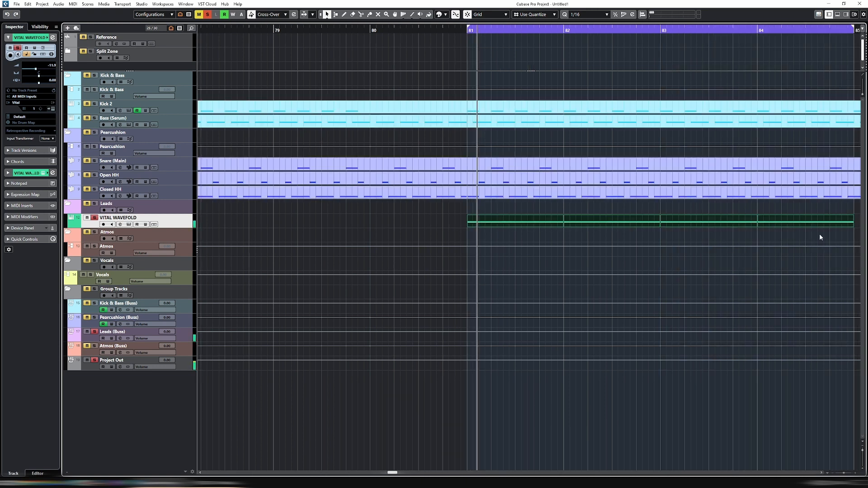
# Open the clips' notes in the key editor and lower oscillator 1's FM amount slightly during playback
pyautogui.press('Return')
pyautogui.press('e')
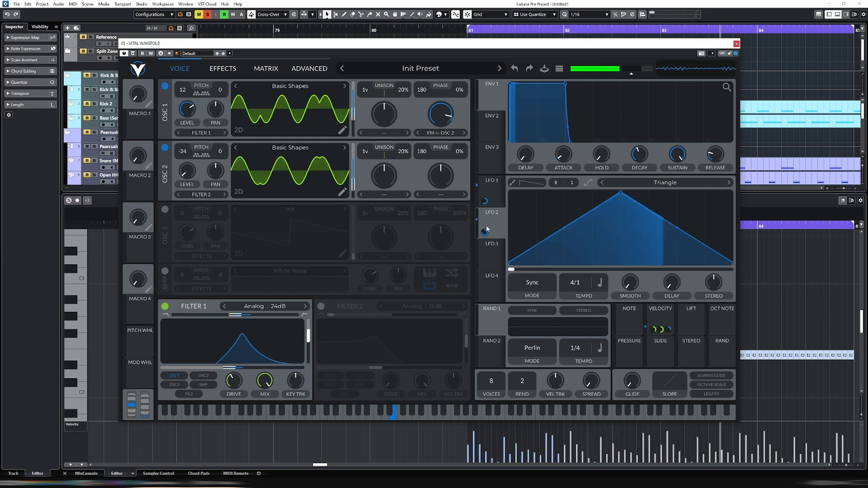
pyautogui.moveTo(484, 233)
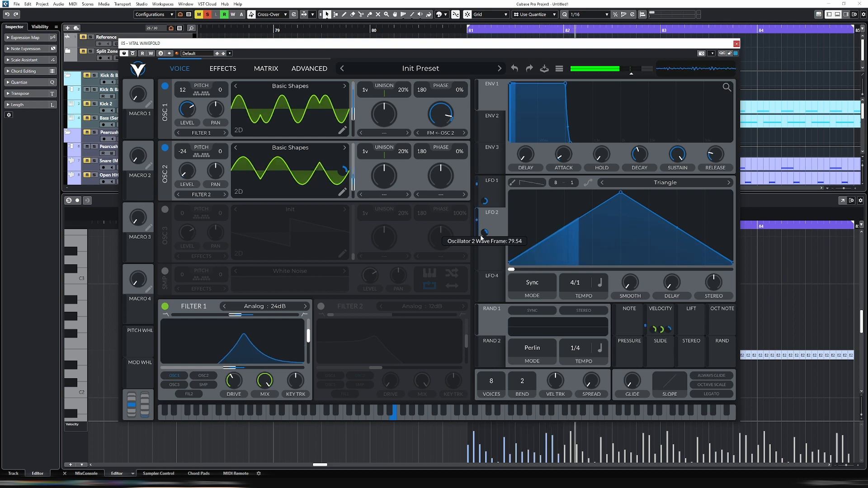
pyautogui.moveTo(441, 115)
pyautogui.mouseDown()
pyautogui.moveTo(443, 140)
pyautogui.moveTo(446, 127)
pyautogui.mouseUp()
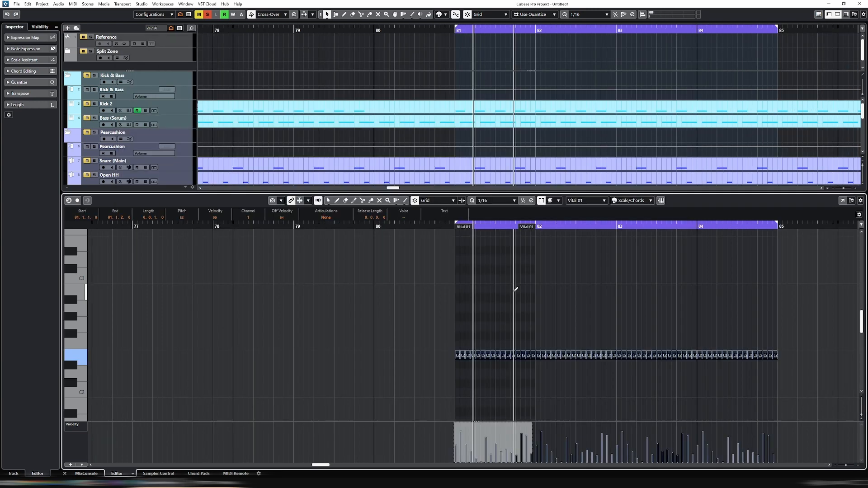
pyautogui.hotkey('ctrl', 'z')
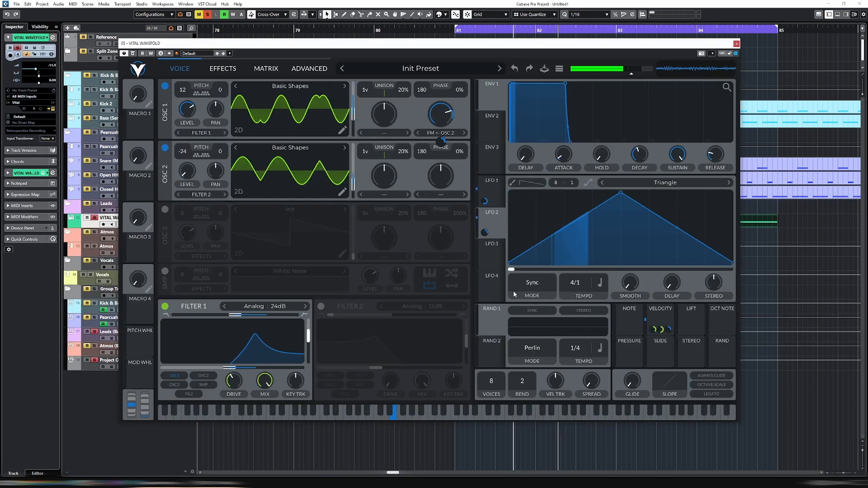
pyautogui.click(454, 309)
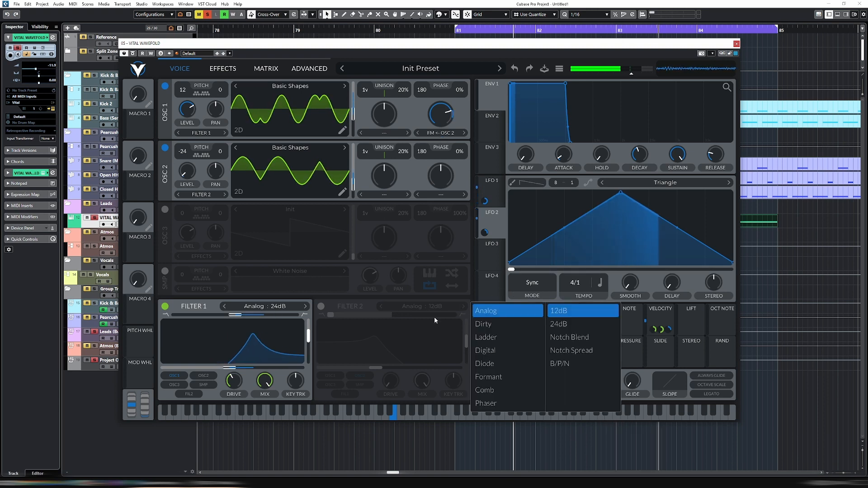
pyautogui.click(494, 259)
pyautogui.click(498, 229)
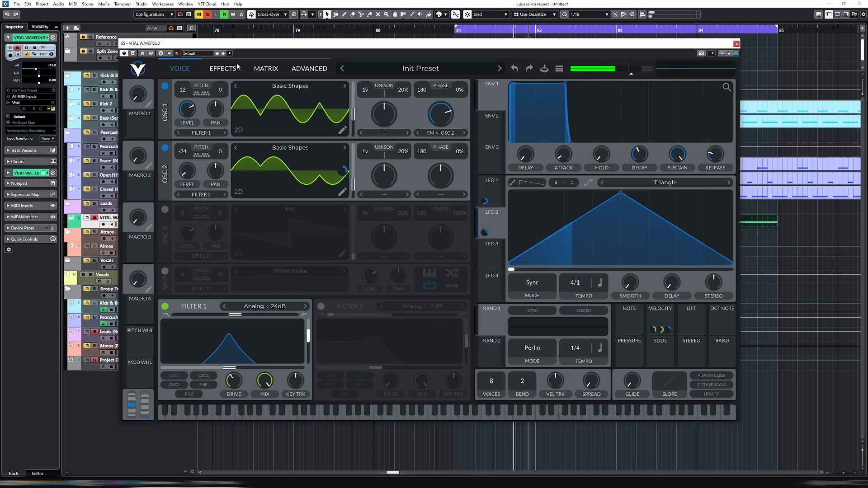
# Enable the Delay effect, choose its tempo sync type and set its mode to Ping Pong
pyautogui.click(223, 68)
pyautogui.click(166, 164)
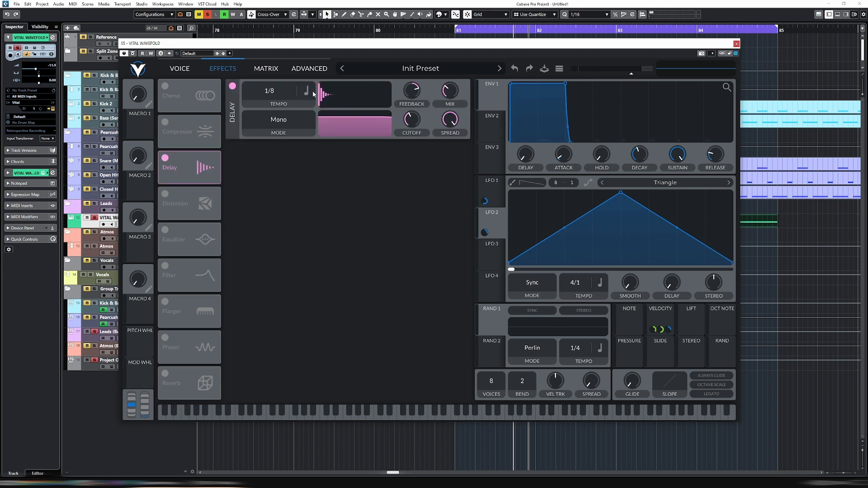
pyautogui.click(310, 92)
pyautogui.click(332, 124)
pyautogui.click(282, 154)
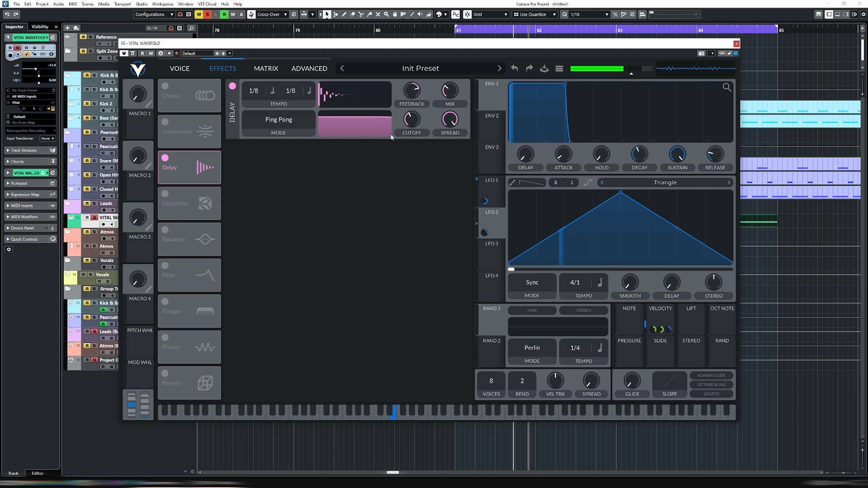
# Reduce the delay's mix and spread and raise its cutoff, and enable the Reverb effect with a lower mix and size
pyautogui.moveTo(450, 116)
pyautogui.mouseDown()
pyautogui.moveTo(450, 140)
pyautogui.moveTo(412, 92)
pyautogui.moveTo(448, 141)
pyautogui.moveTo(411, 144)
pyautogui.moveTo(449, 117)
pyautogui.mouseUp()
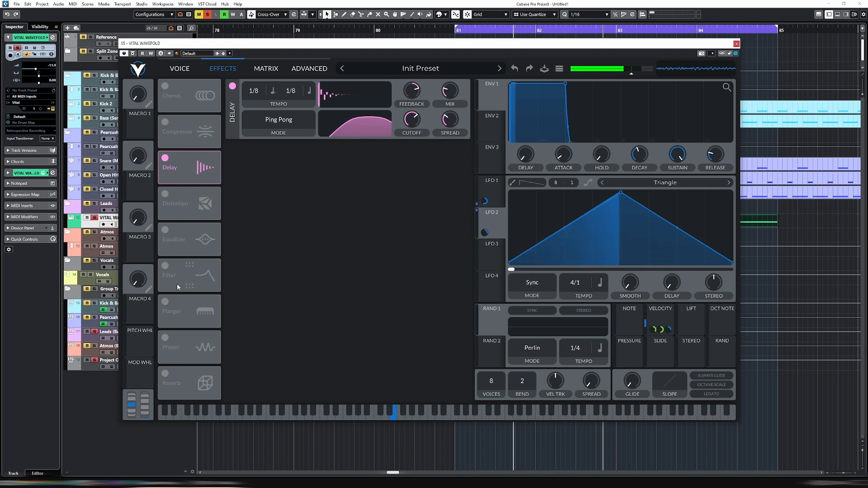
pyautogui.click(166, 374)
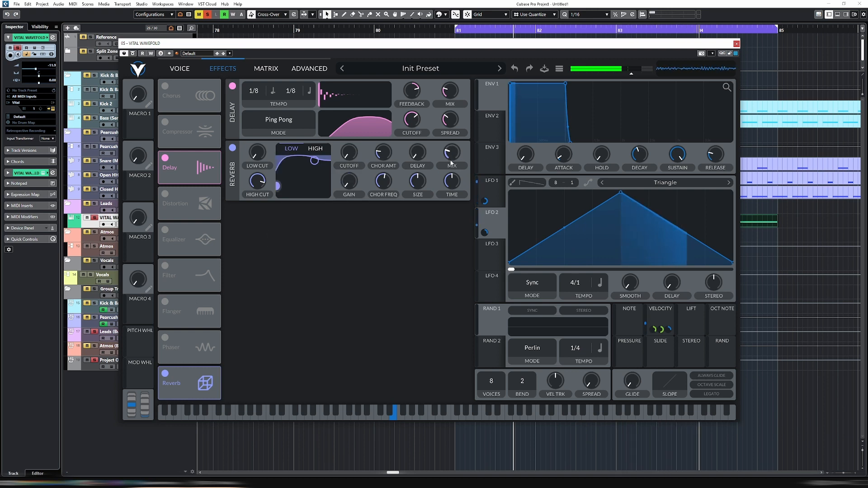
pyautogui.moveTo(451, 161); pyautogui.dragTo(449, 209)
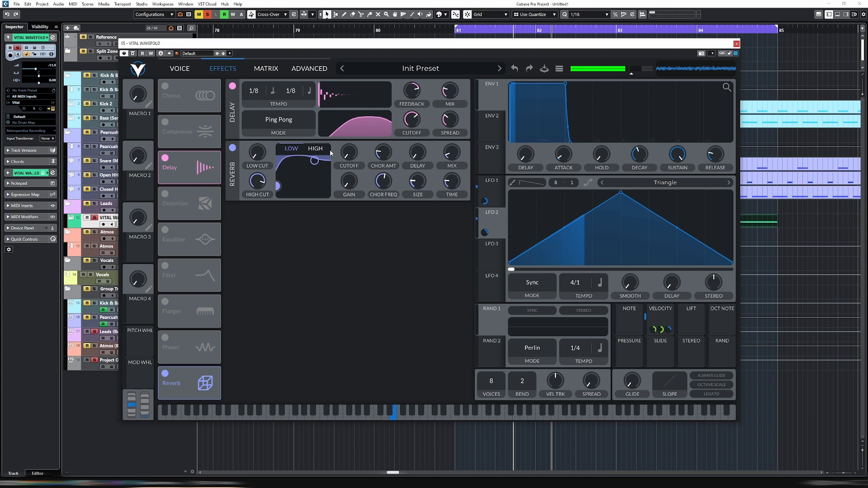
# Try other transpositions on oscillator 1, return it to 12, and fine-tune its FM amount from oscillator 2
pyautogui.click(180, 68)
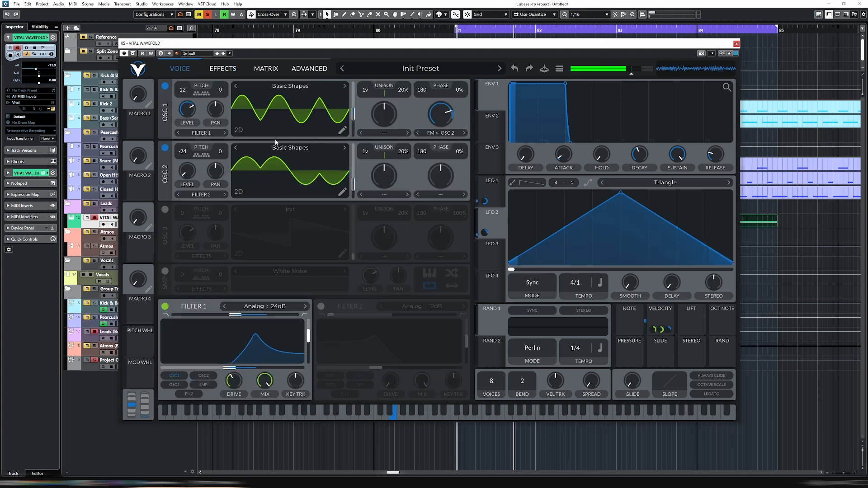
pyautogui.moveTo(187, 150); pyautogui.dragTo(185, 177)
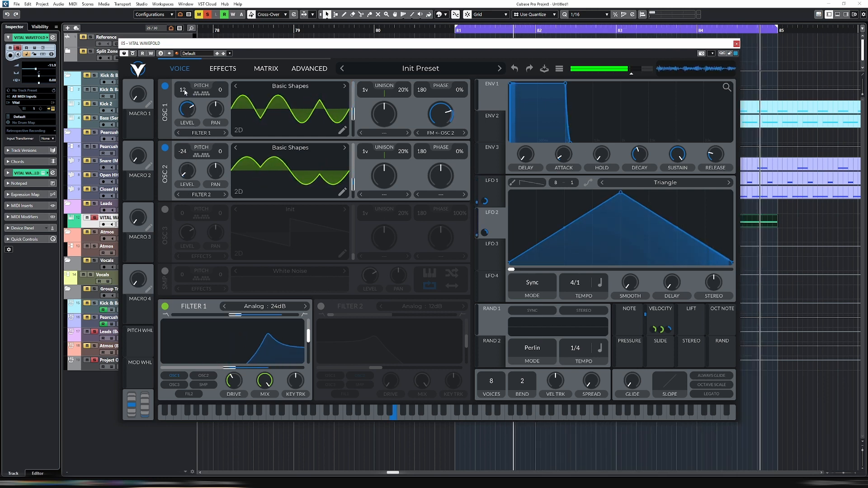
pyautogui.scroll(-12, 183, 89)
pyautogui.moveTo(183, 88); pyautogui.dragTo(187, 62)
pyautogui.moveTo(436, 140); pyautogui.dragTo(441, 123)
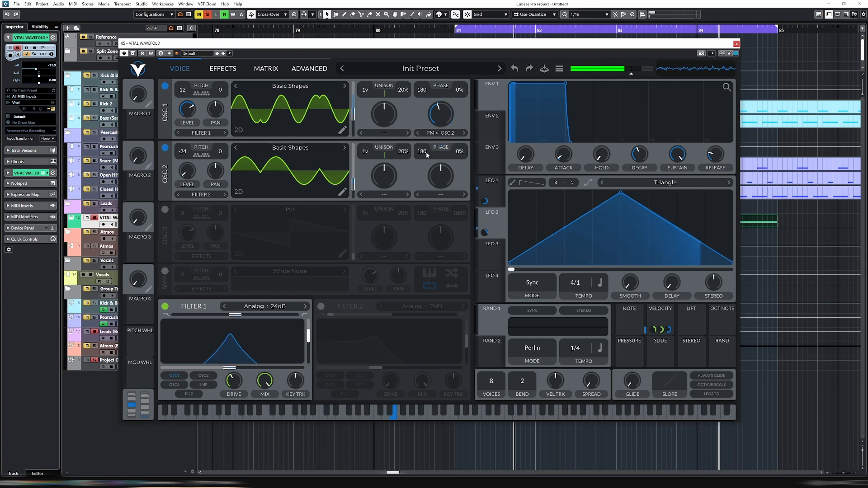
pyautogui.click(224, 70)
pyautogui.click(266, 69)
pyautogui.click(180, 69)
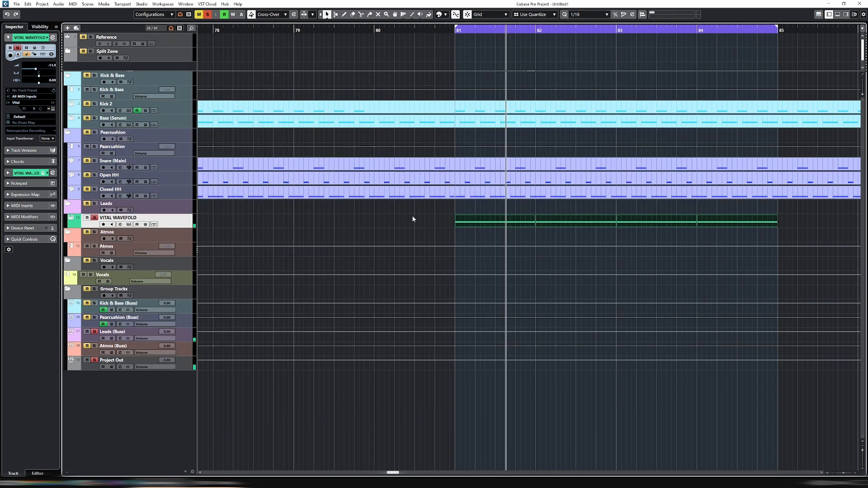
# Open the notes of the four VITAL WAVEFOLD clips in the key editor, mute a random selection of them and close the editor
pyautogui.moveTo(411, 215); pyautogui.dragTo(726, 225)
pyautogui.doubleClick(726, 225)
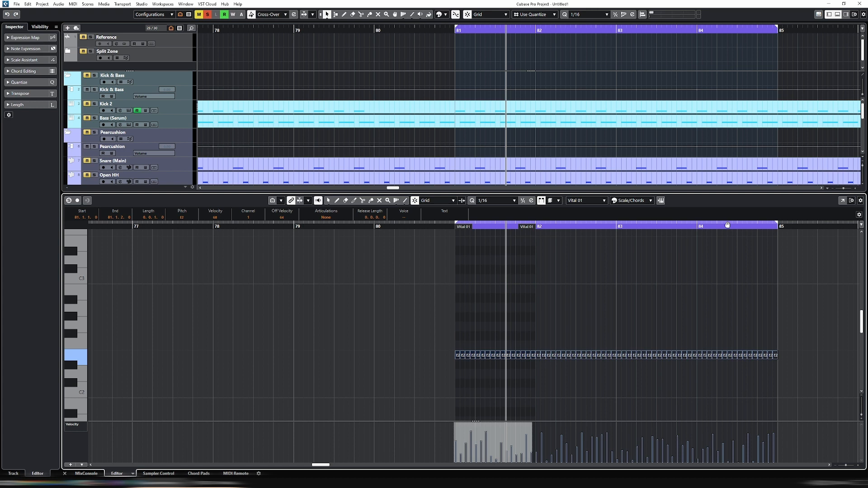
pyautogui.hotkey('ctrl', 'a')
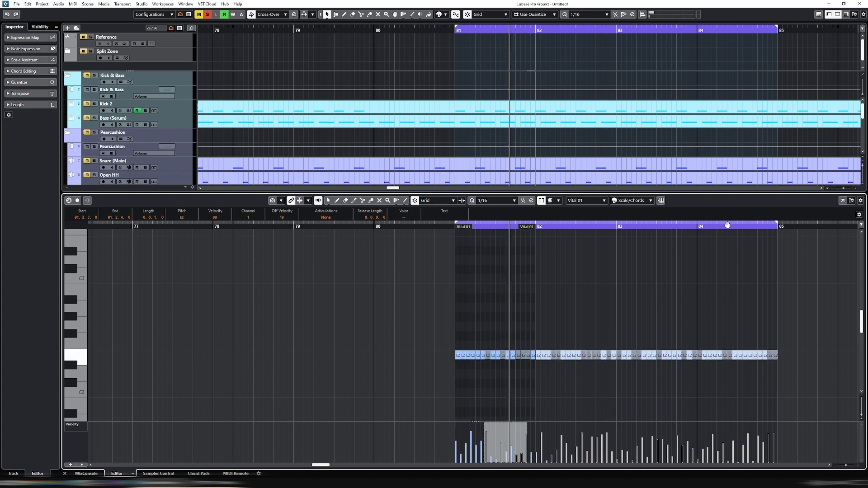
pyautogui.press('Return')
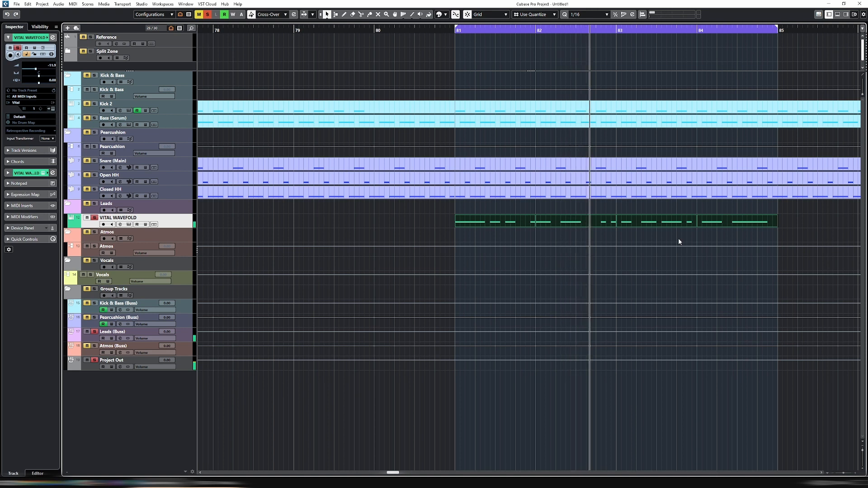
# Lower the wave frames of oscillators 1 and 2 in Vital and raise filter 1's cutoff slightly during playback
pyautogui.press('Return')
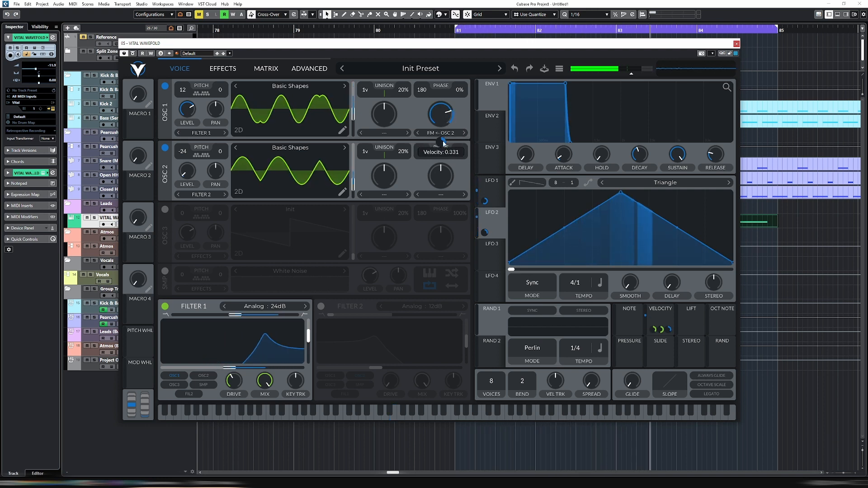
pyautogui.moveTo(353, 181); pyautogui.dragTo(358, 189)
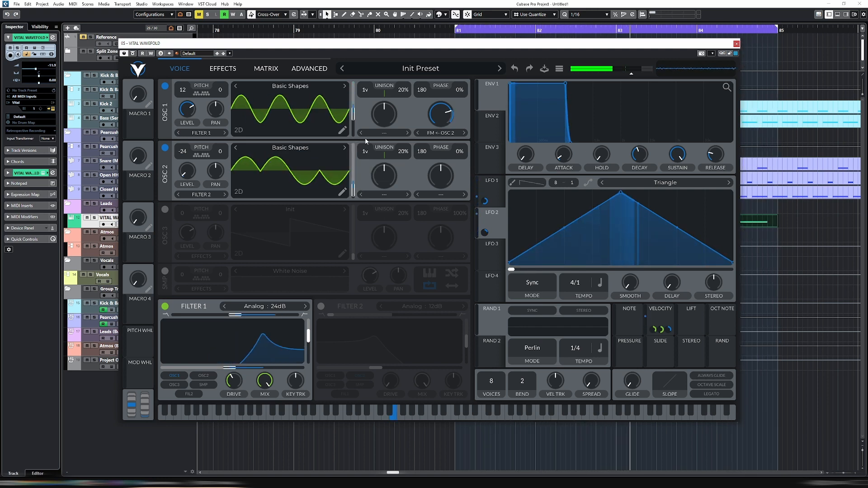
pyautogui.moveTo(353, 119); pyautogui.dragTo(354, 131)
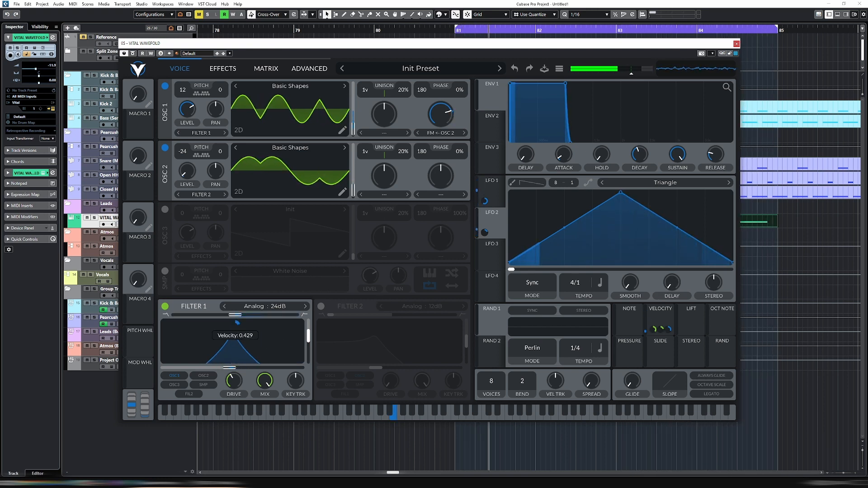
pyautogui.moveTo(231, 369)
pyautogui.mouseDown()
pyautogui.moveTo(252, 371)
pyautogui.moveTo(240, 370)
pyautogui.mouseUp()
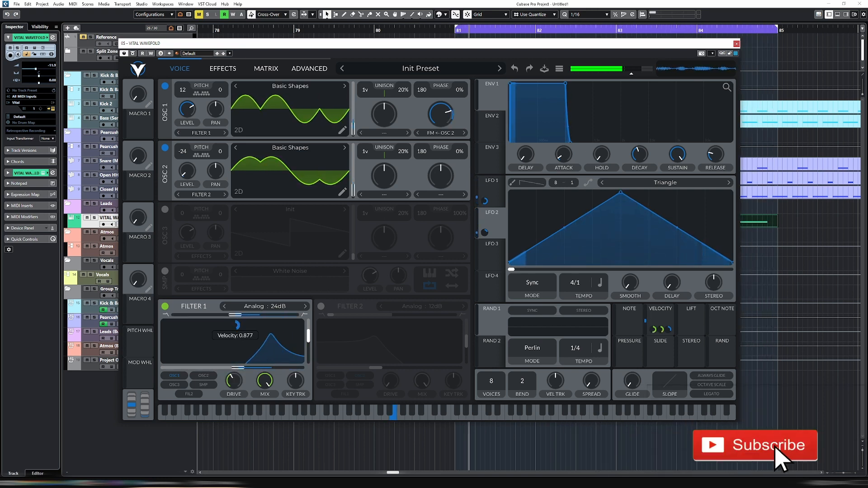
# Enable Distortion as the first effect in the chain, set its type to Linear Fold, raise the drive and slightly lower the mix
pyautogui.click(267, 70)
pyautogui.click(223, 68)
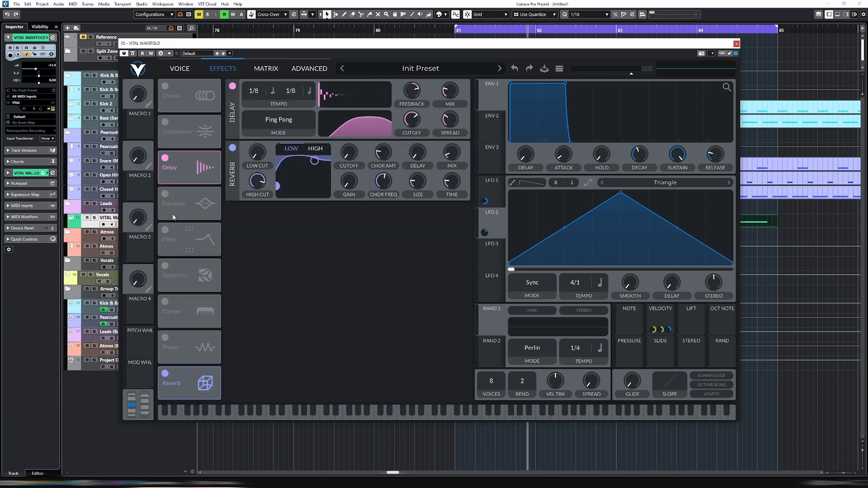
pyautogui.click(165, 266)
pyautogui.moveTo(192, 276); pyautogui.dragTo(198, 95)
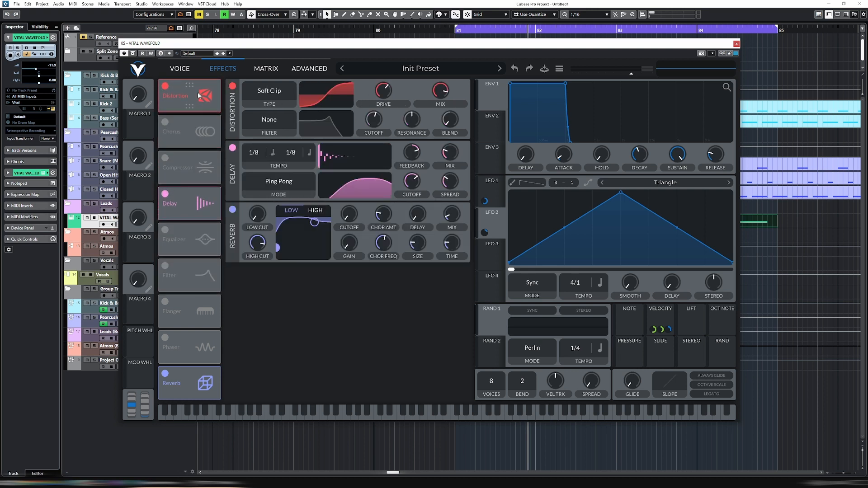
pyautogui.click(275, 92)
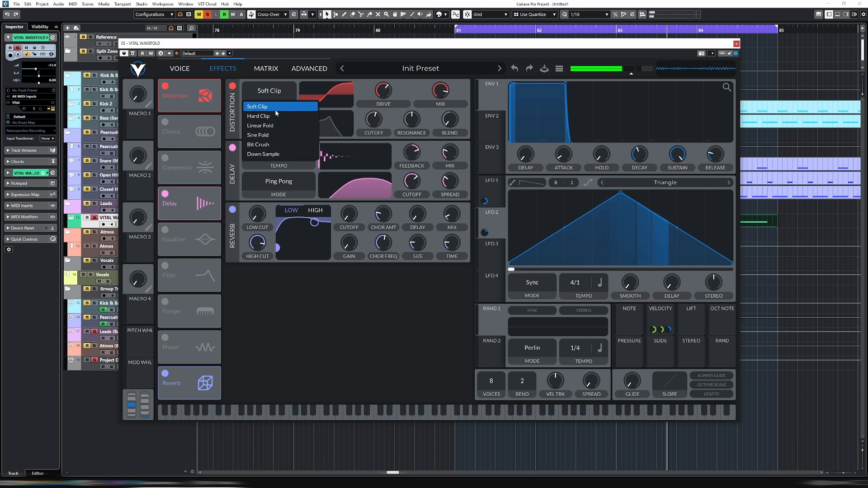
pyautogui.click(274, 125)
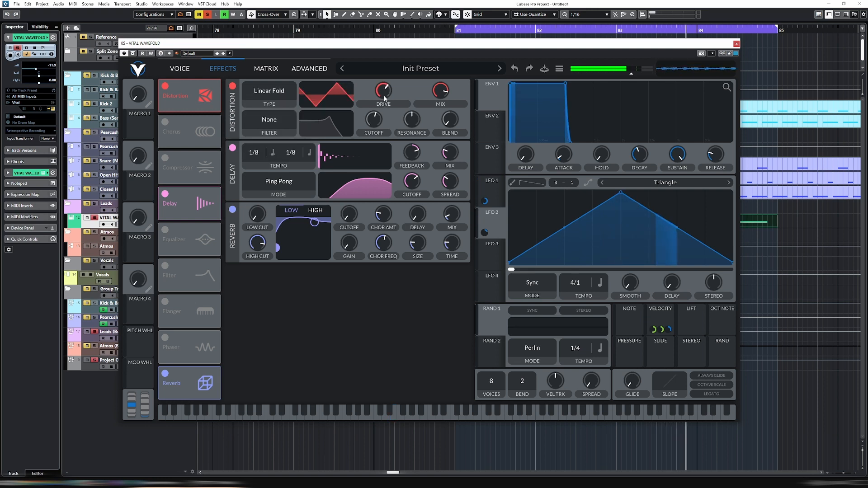
pyautogui.moveTo(385, 90); pyautogui.dragTo(386, 85)
pyautogui.moveTo(441, 92); pyautogui.dragTo(442, 99)
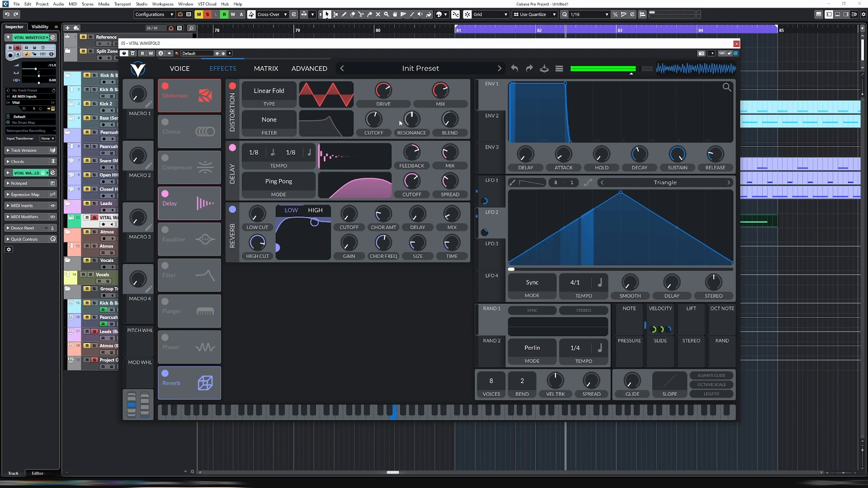
# Set the distortion filter to Post with full blend, adjust its cutoff and resonance, and reduce the synth's output volume to -9.847 dB
pyautogui.click(269, 122)
pyautogui.click(268, 148)
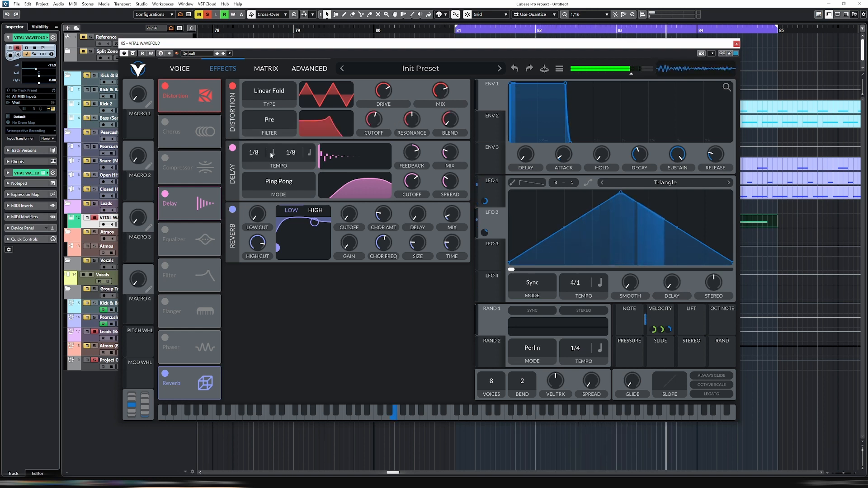
pyautogui.click(269, 151)
pyautogui.click(268, 129)
pyautogui.click(266, 156)
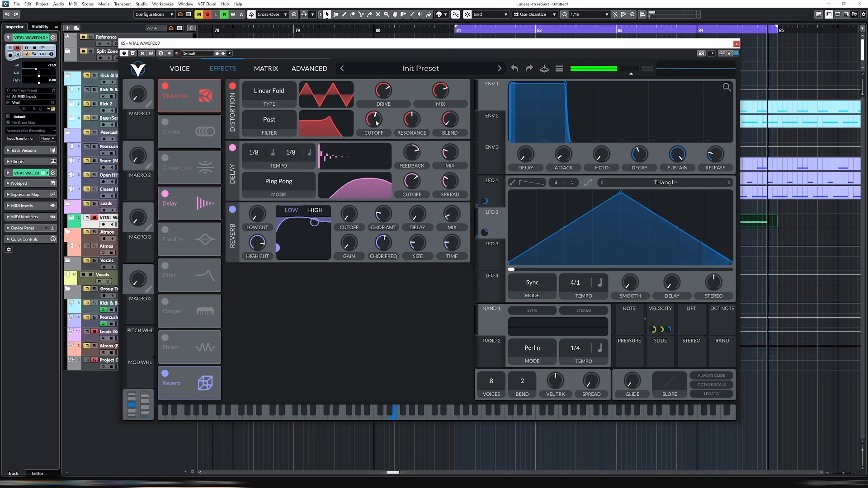
pyautogui.moveTo(449, 125); pyautogui.dragTo(465, 76)
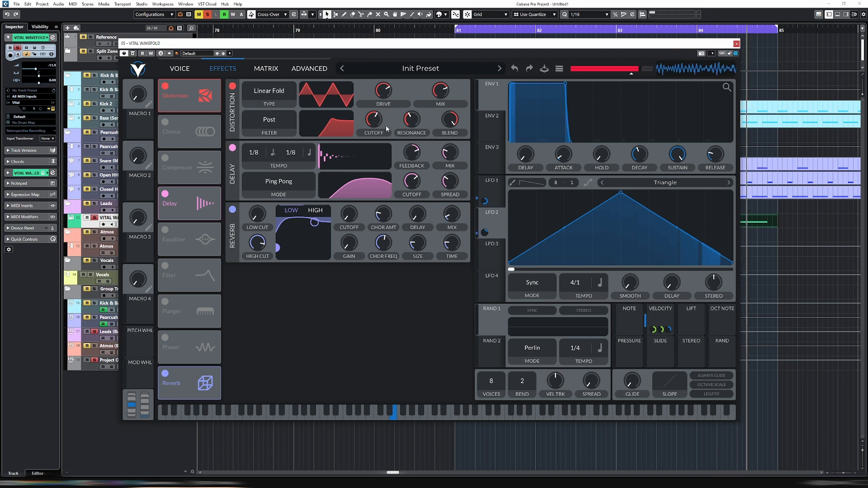
pyautogui.moveTo(377, 129)
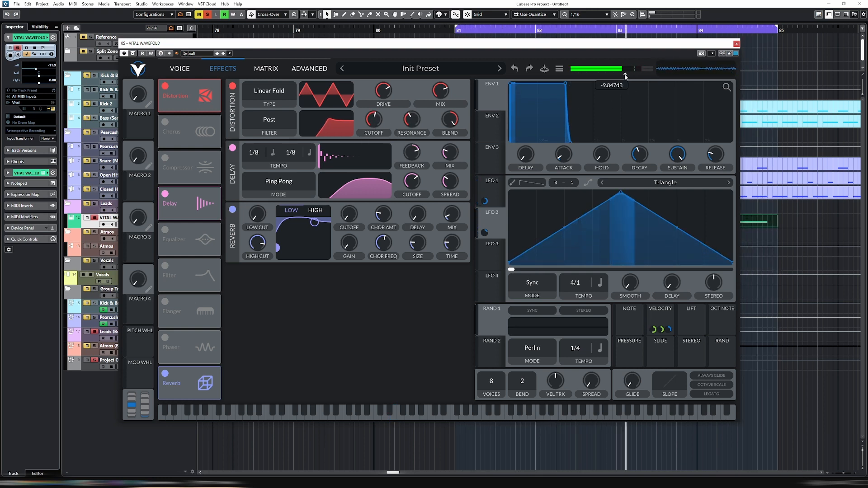
# Enable the Equalizer, make its low band a high-pass at about 700 Hz and move the effect between Distortion and Delay
pyautogui.click(180, 69)
pyautogui.click(223, 69)
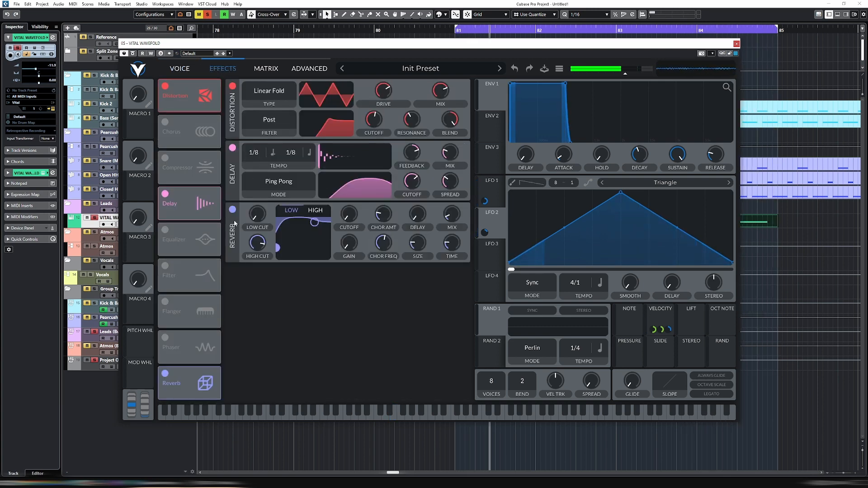
pyautogui.click(165, 231)
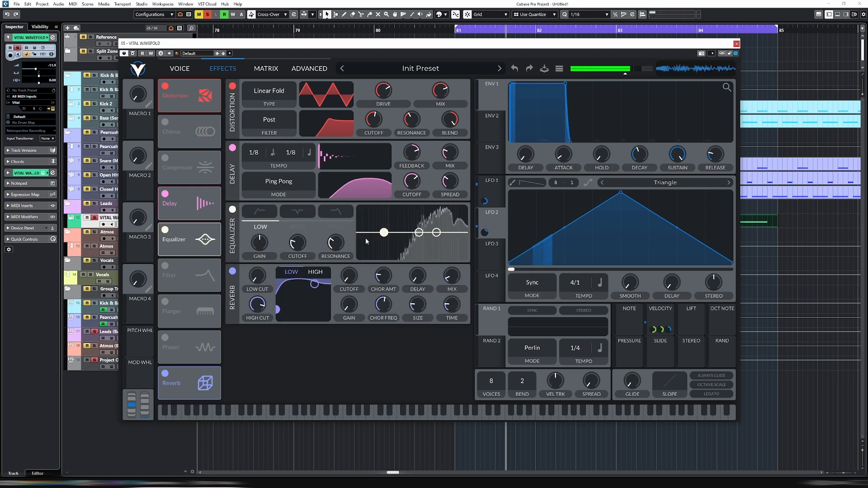
pyautogui.click(256, 214)
pyautogui.moveTo(387, 235); pyautogui.dragTo(418, 234)
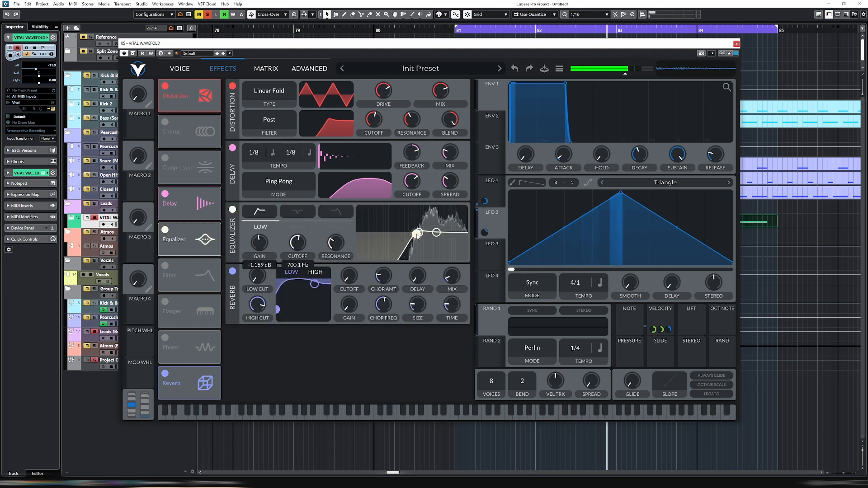
pyautogui.moveTo(218, 226); pyautogui.dragTo(228, 180)
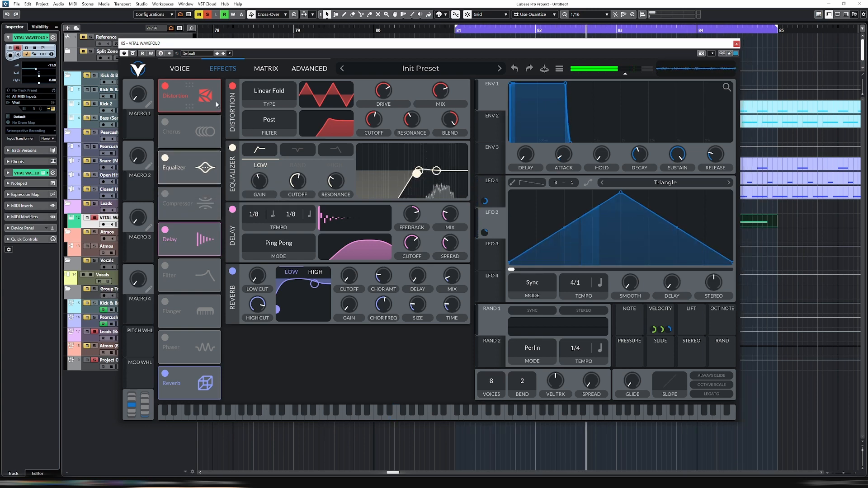
# Open the notes of the VITAL WAVEFOLD clips in the key editor, randomise their lengths and velocities and close the editor
pyautogui.click(180, 68)
pyautogui.click(758, 224)
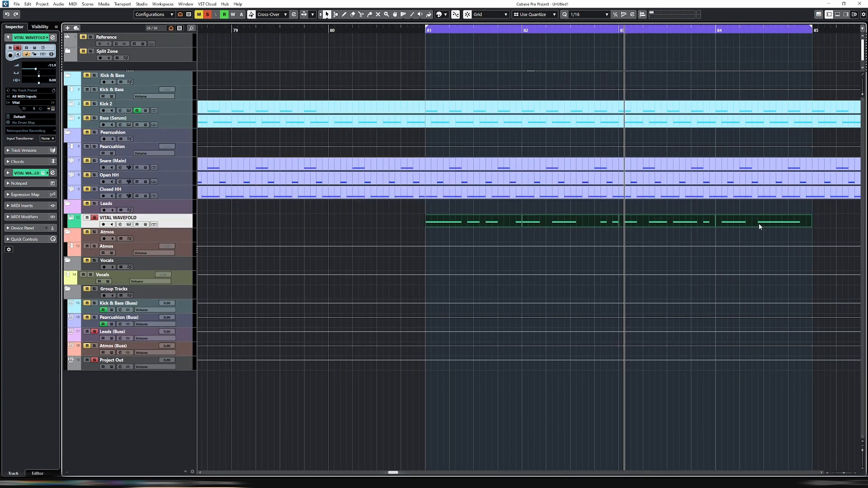
pyautogui.doubleClick(759, 224)
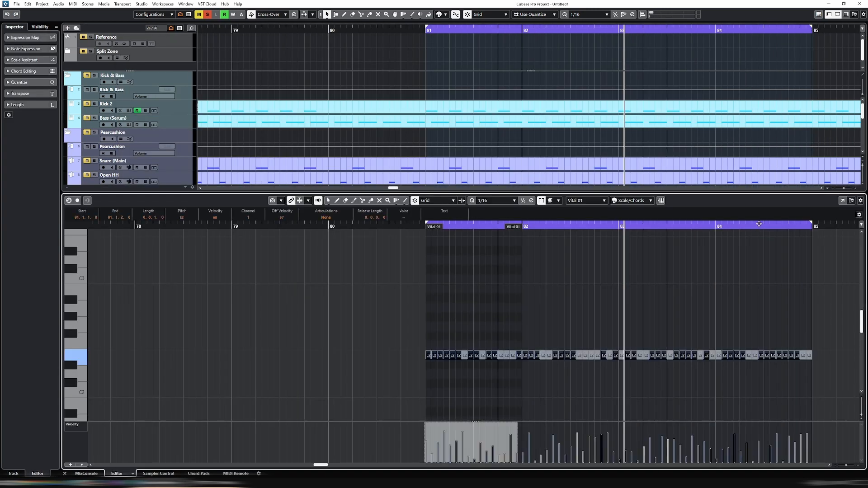
pyautogui.hotkey('ctrl', 'z')
pyautogui.press('h')
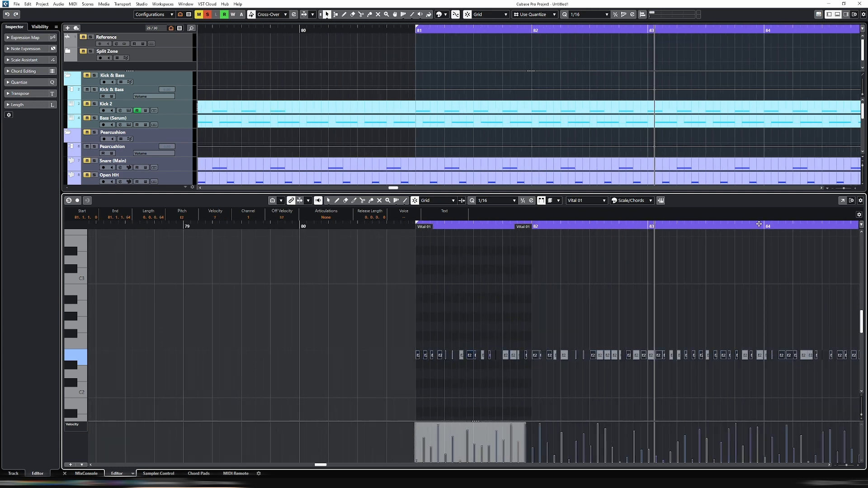
pyautogui.press('Return')
# Reopen the VITAL WAVEFOLD clips' notes, select them all, randomise their velocities again and take the track out of solo to play the full mix
pyautogui.press('e')
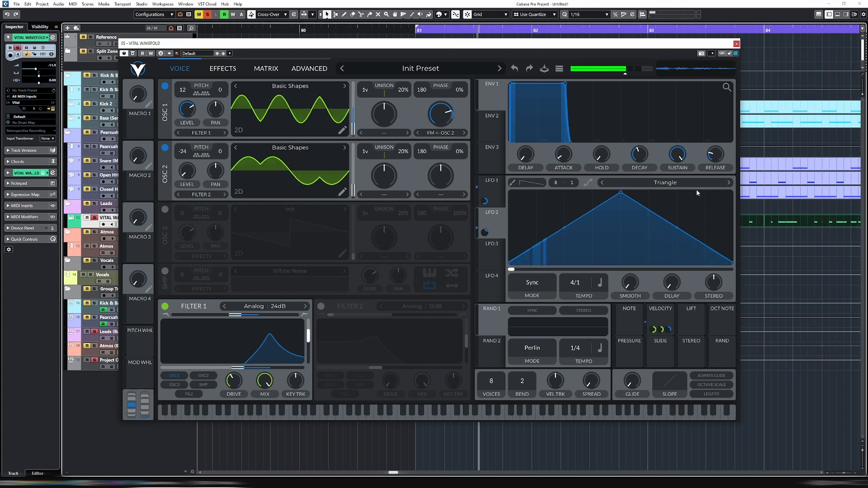
pyautogui.press('e')
pyautogui.press('g')
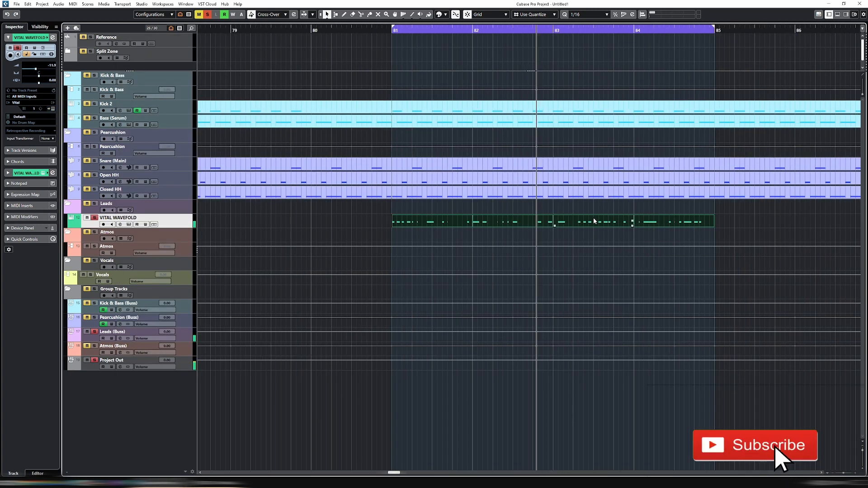
pyautogui.click(593, 221)
pyautogui.press('Return')
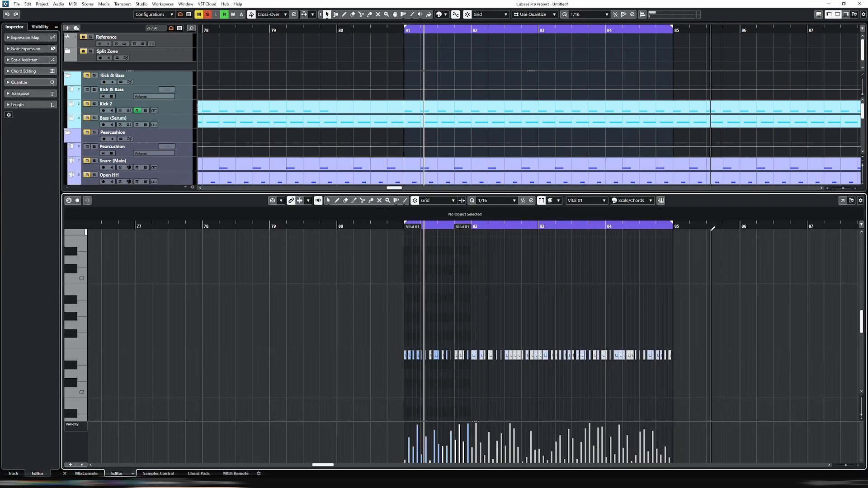
pyautogui.hotkey('ctrl', 'a')
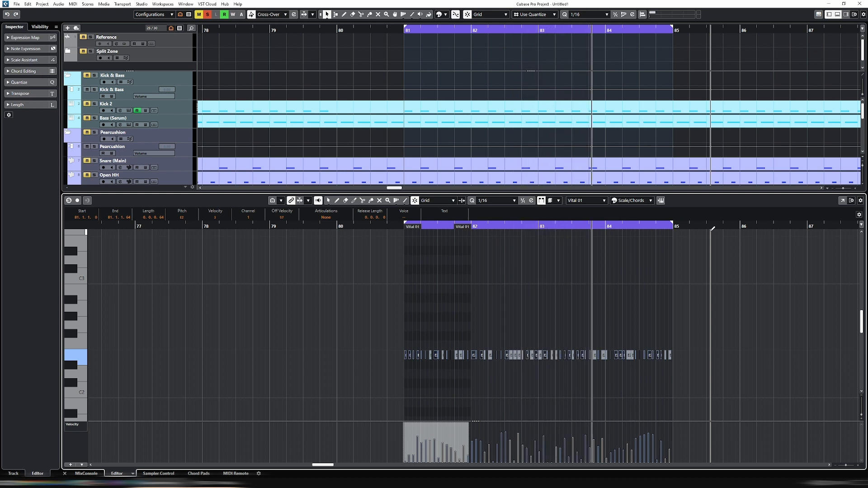
pyautogui.hotkey('ctrl', 'e')
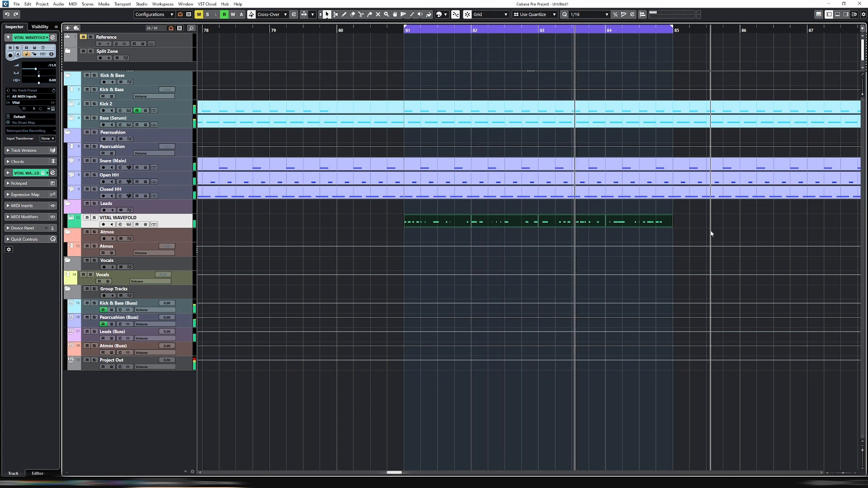
# Select all the VITAL WAVEFOLD notes in the key editor, re-randomise their lengths and velocities several times and close the editor
pyautogui.hotkey('ctrl', 'e')
pyautogui.hotkey('ctrl', 'a')
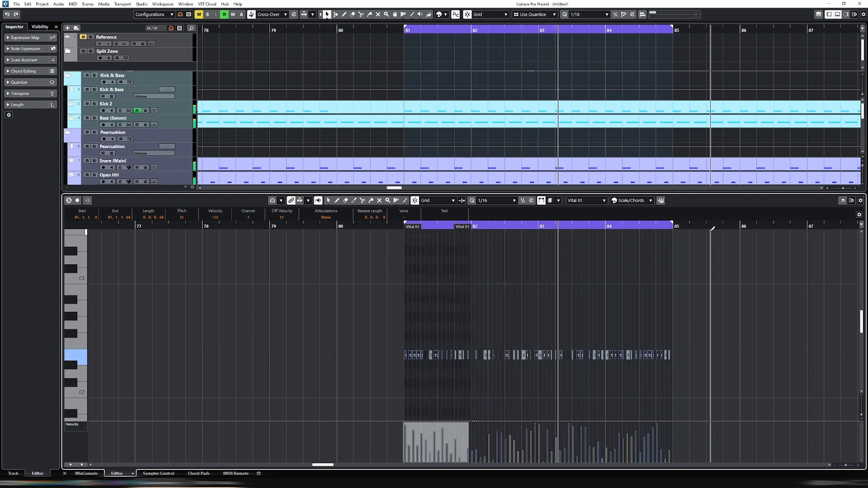
pyautogui.hotkey('ctrl', 'z')
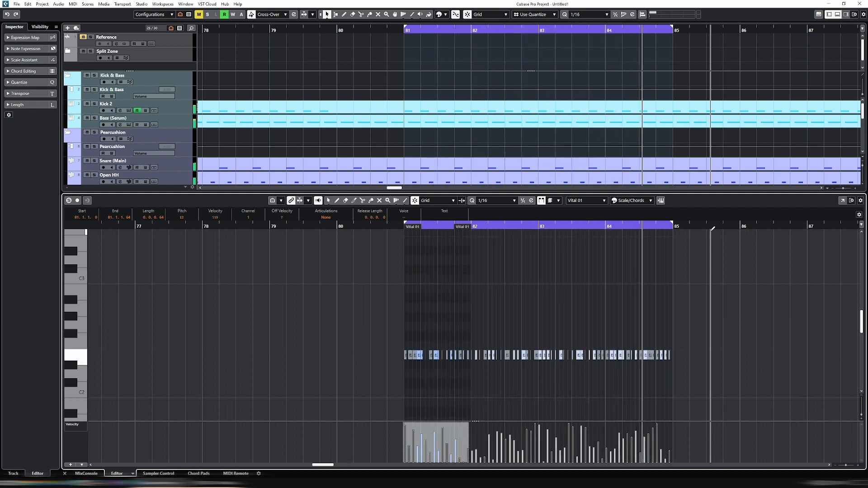
pyautogui.hotkey('ctrl', 'z')
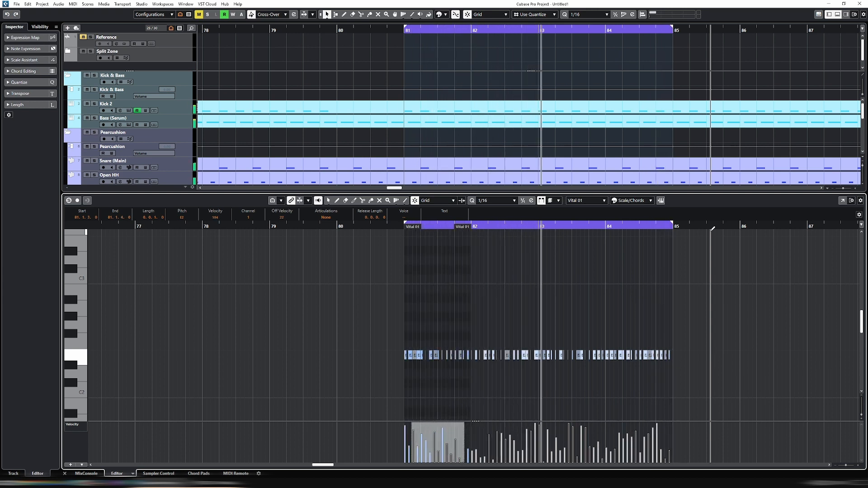
pyautogui.press('Return')
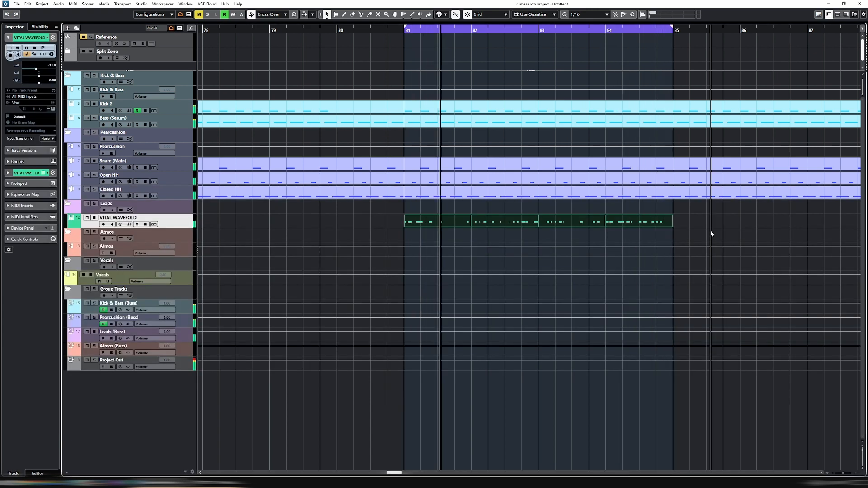
pyautogui.press('Return')
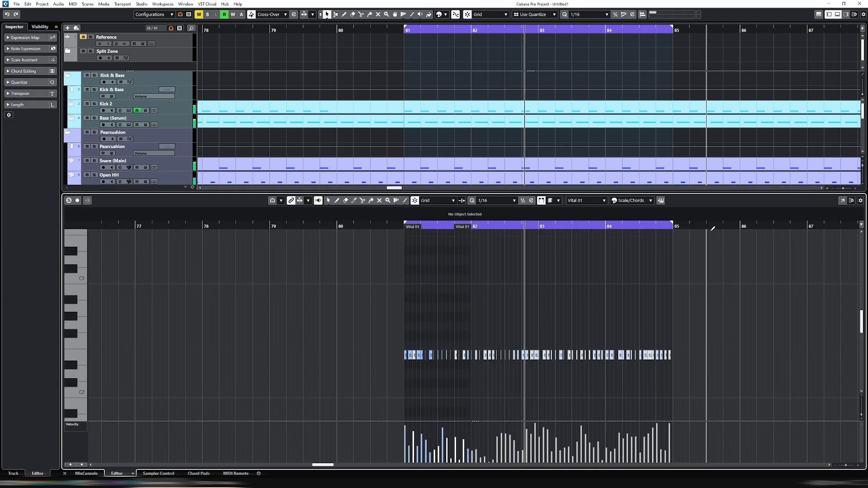
pyautogui.press('Return')
# Open the VITAL WAVEFOLD synth, modulate Envelope 1's release with Random 1 and set Random 1 to Sample & Hold with its tempo at Freeze
pyautogui.press('e')
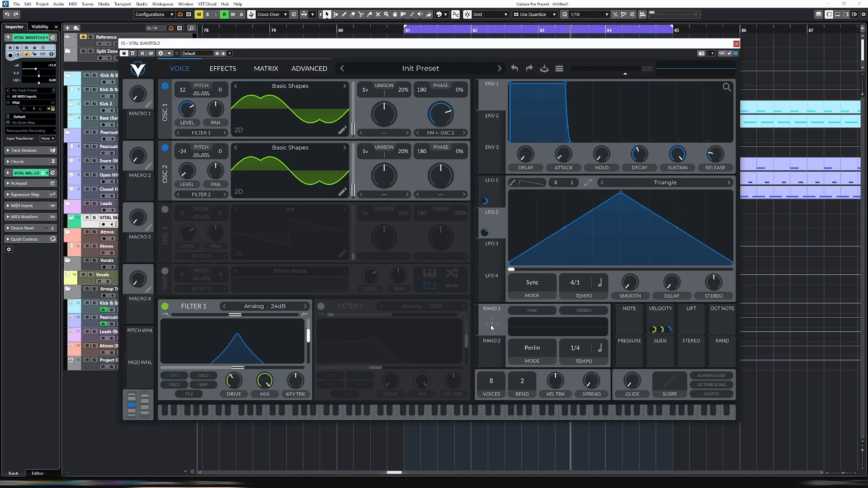
pyautogui.moveTo(492, 324); pyautogui.dragTo(688, 195)
pyautogui.moveTo(717, 160); pyautogui.dragTo(715, 217)
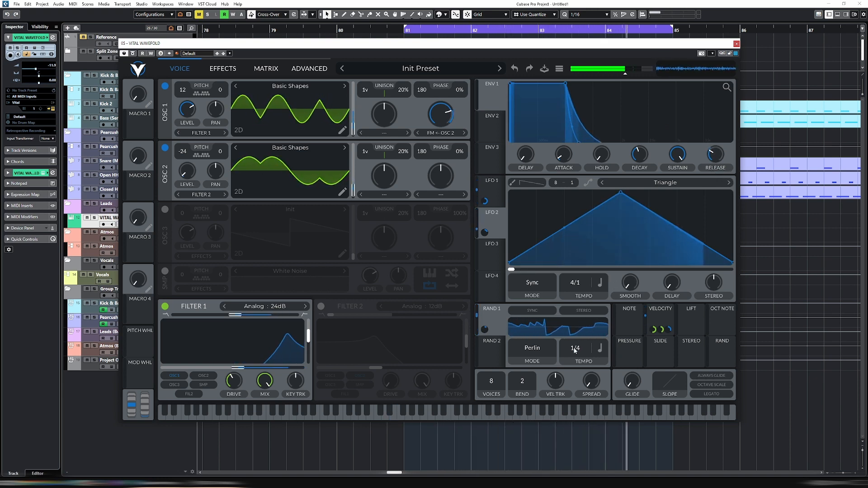
pyautogui.click(552, 347)
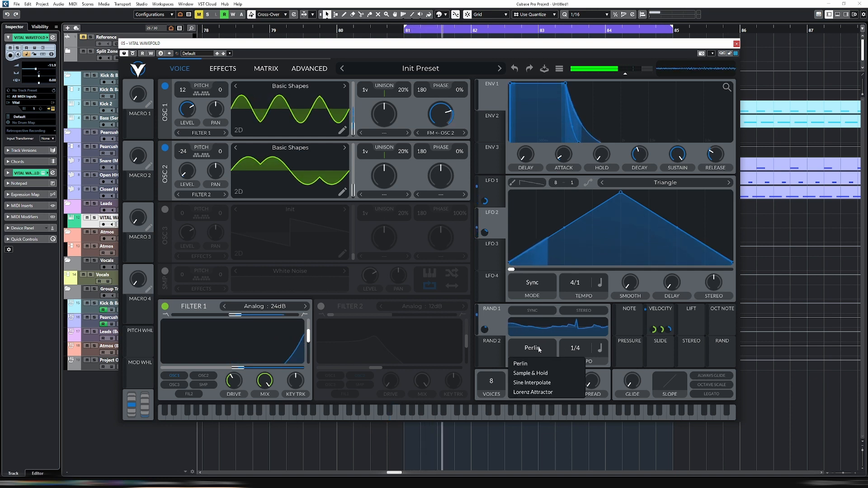
pyautogui.click(533, 373)
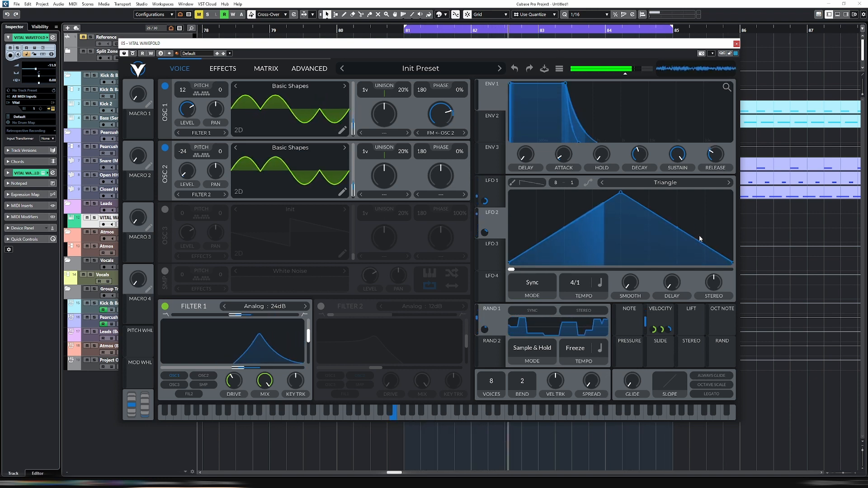
# Lower Filter 1's cutoff slightly and close the synth window
pyautogui.moveTo(716, 164)
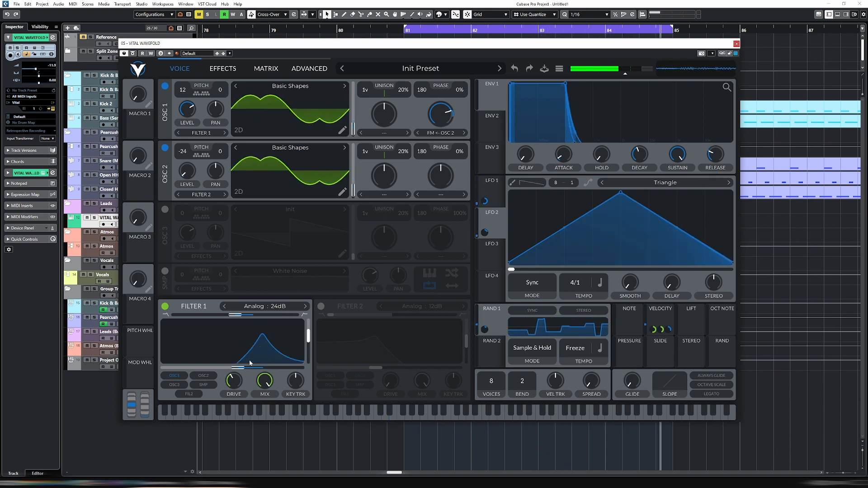
pyautogui.moveTo(250, 363)
pyautogui.mouseDown()
pyautogui.moveTo(223, 371)
pyautogui.moveTo(235, 369)
pyautogui.mouseUp()
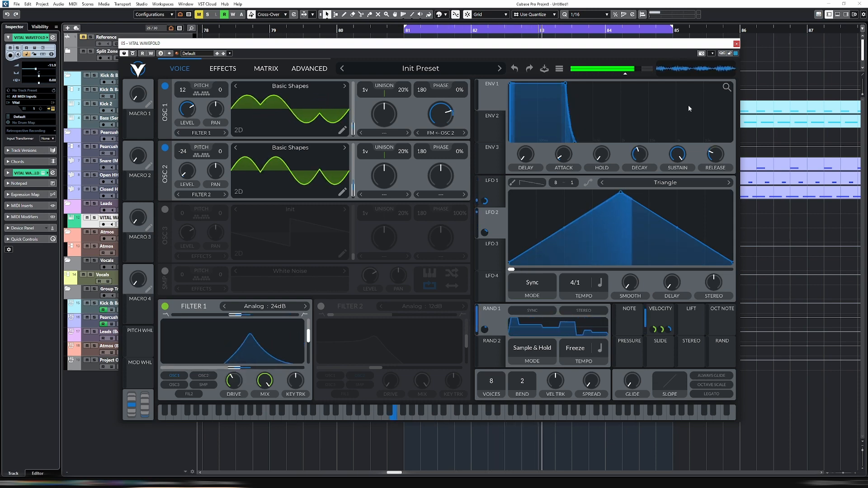
pyautogui.click(736, 43)
# Randomise the VITAL WAVEFOLD notes once more in the key editor to get a new pattern, and close the editor
pyautogui.press('Return')
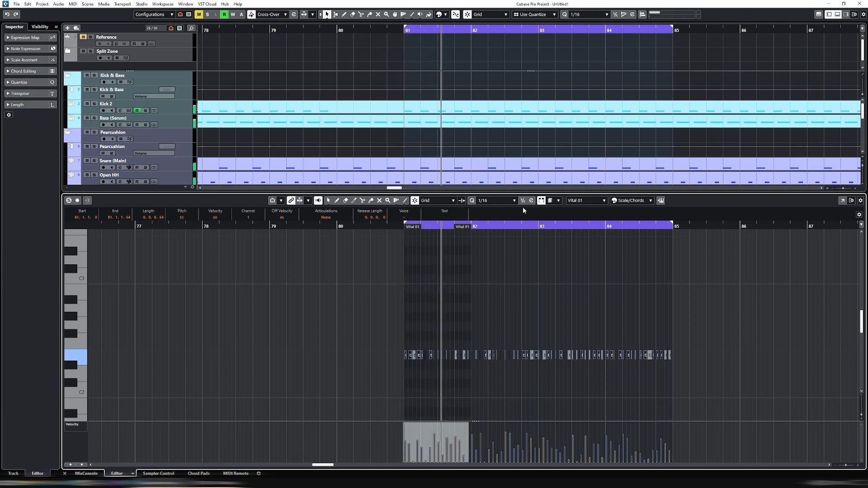
pyautogui.press('Return')
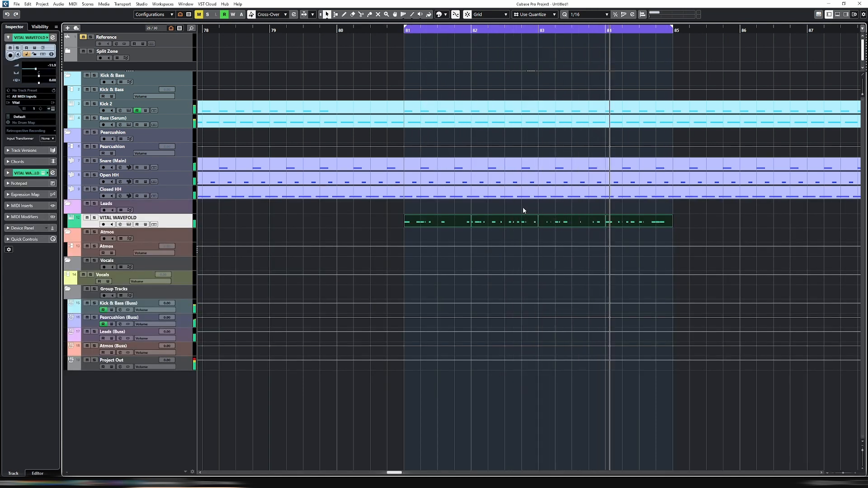
# Reopen the synth, examine the Wave Folder modifier in Oscillator 1's wavetable editor and return to the main synth view
pyautogui.hotkey('alt', 'shift', 'i')
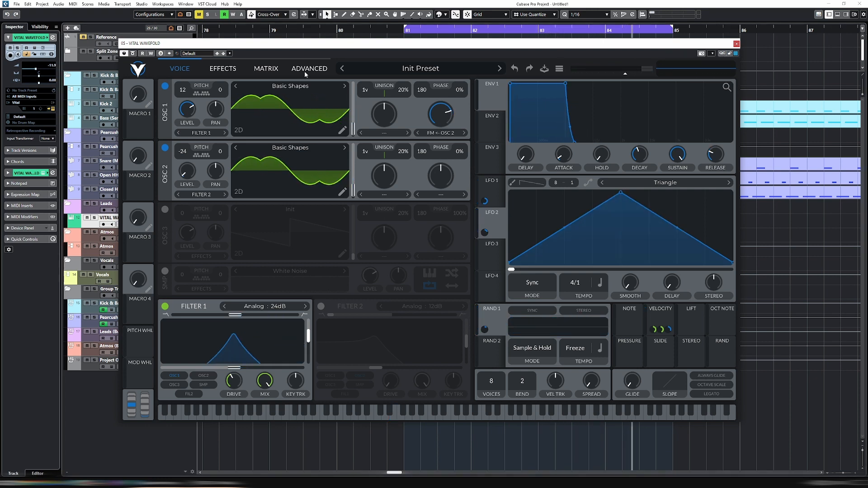
pyautogui.click(341, 130)
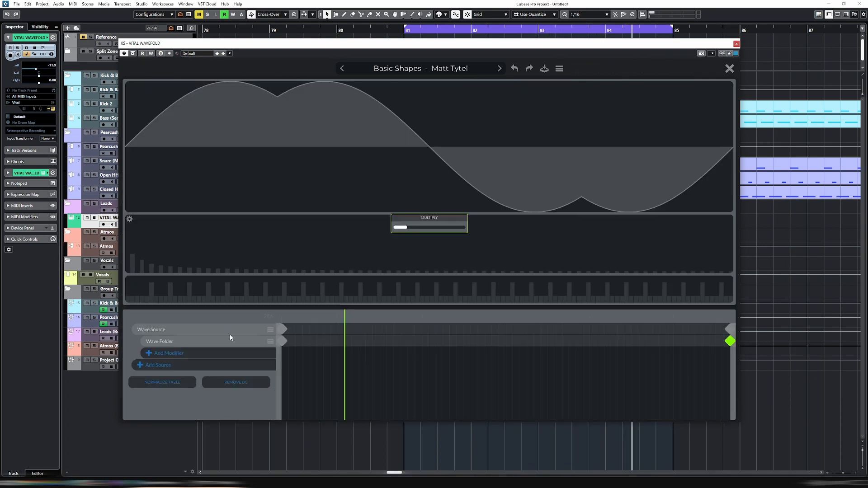
pyautogui.click(730, 69)
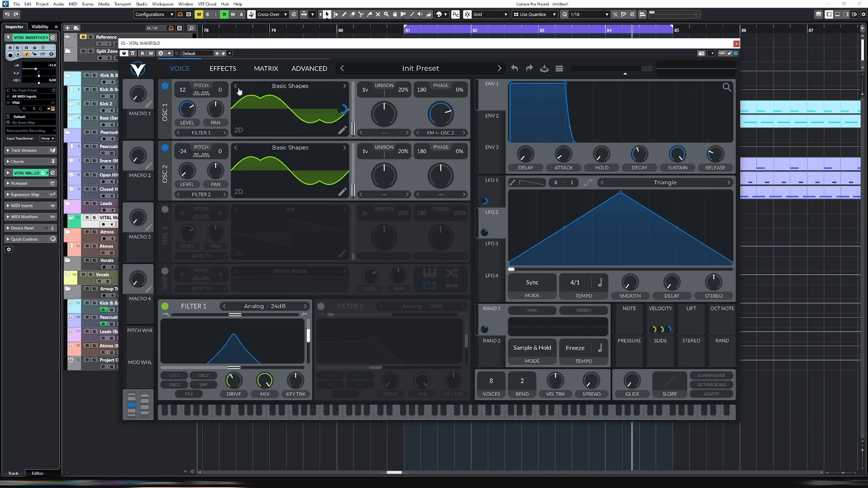